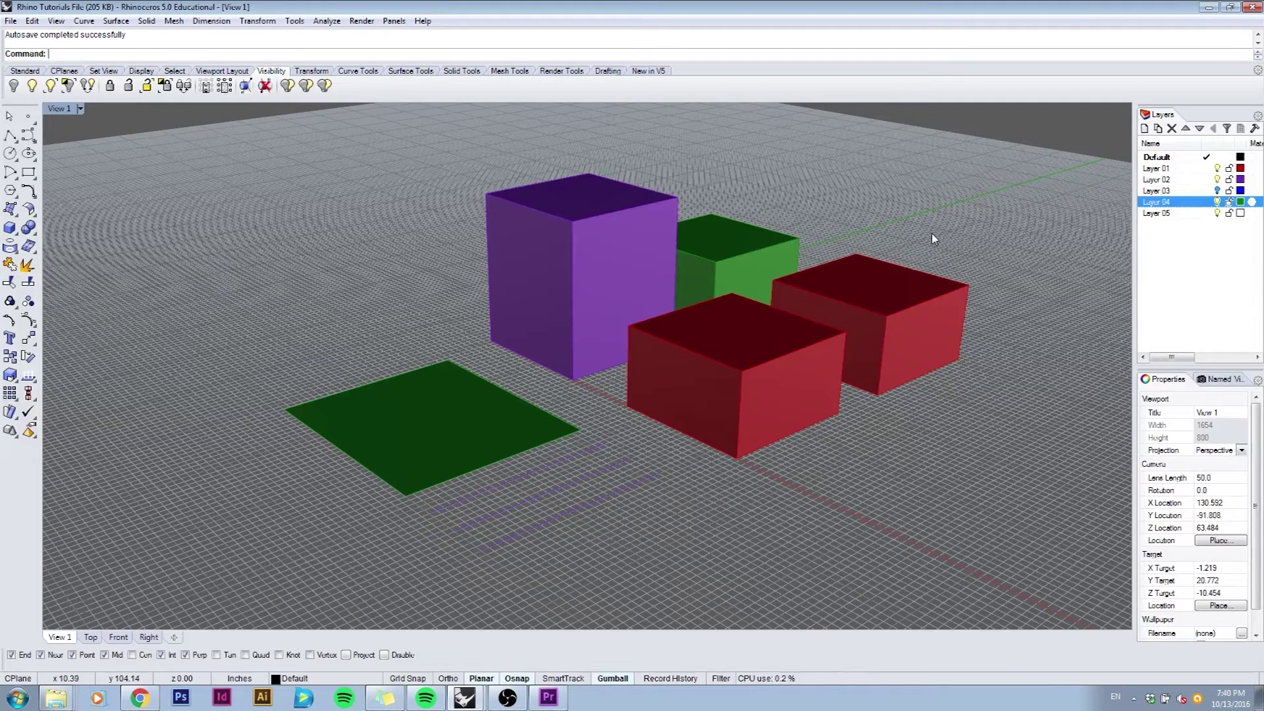
- Select all objects on Layer 04 and clear the selection, and repeat the same for Layer 01
right_click(1161, 205)
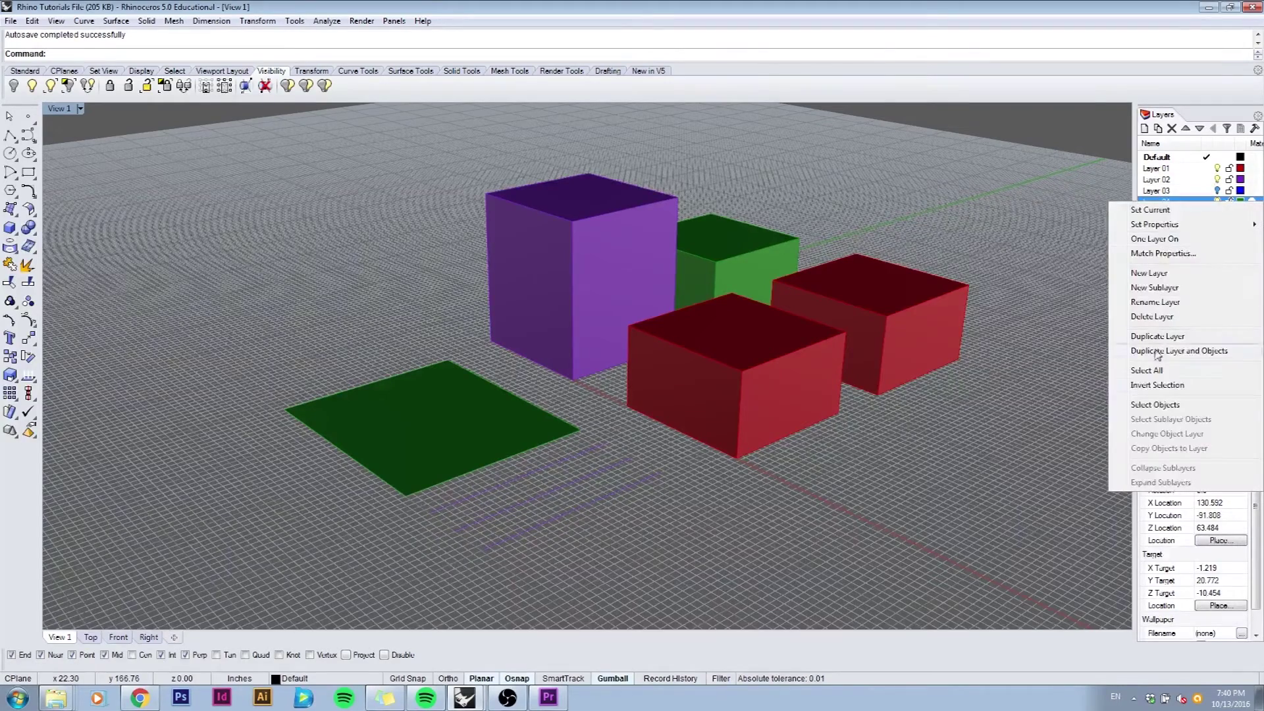
click(1149, 402)
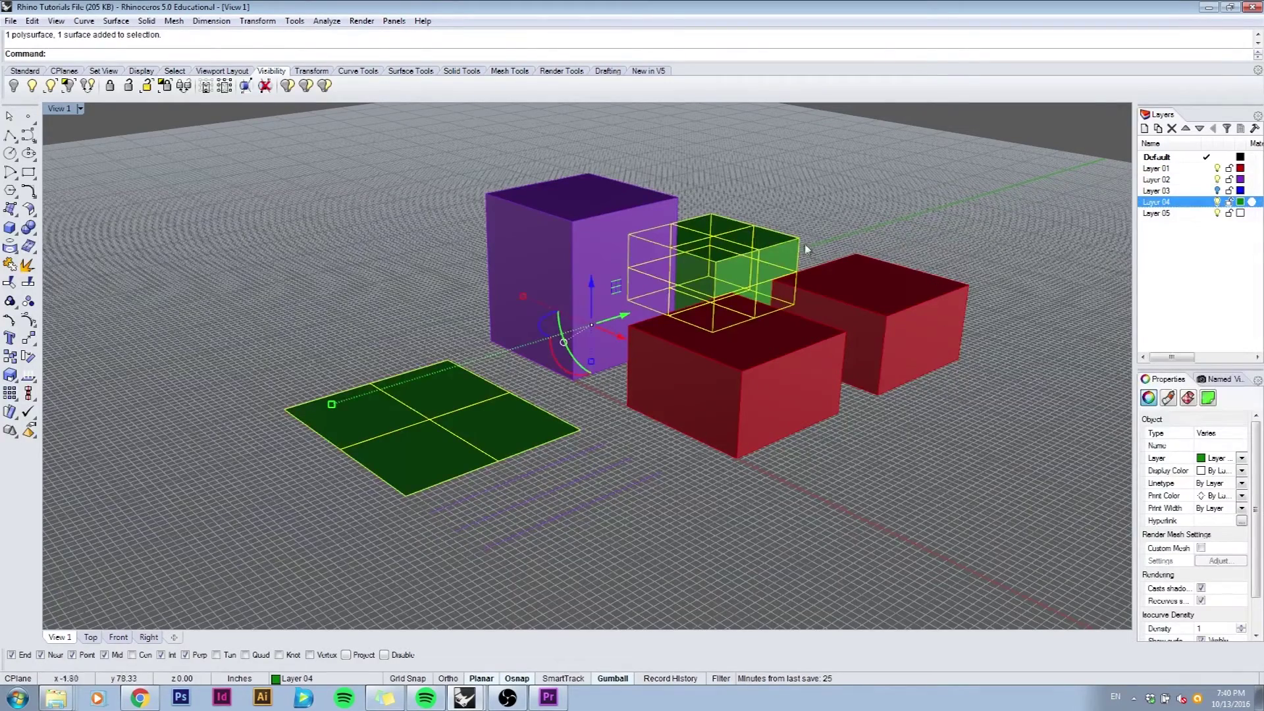
click(819, 191)
right_click(1153, 169)
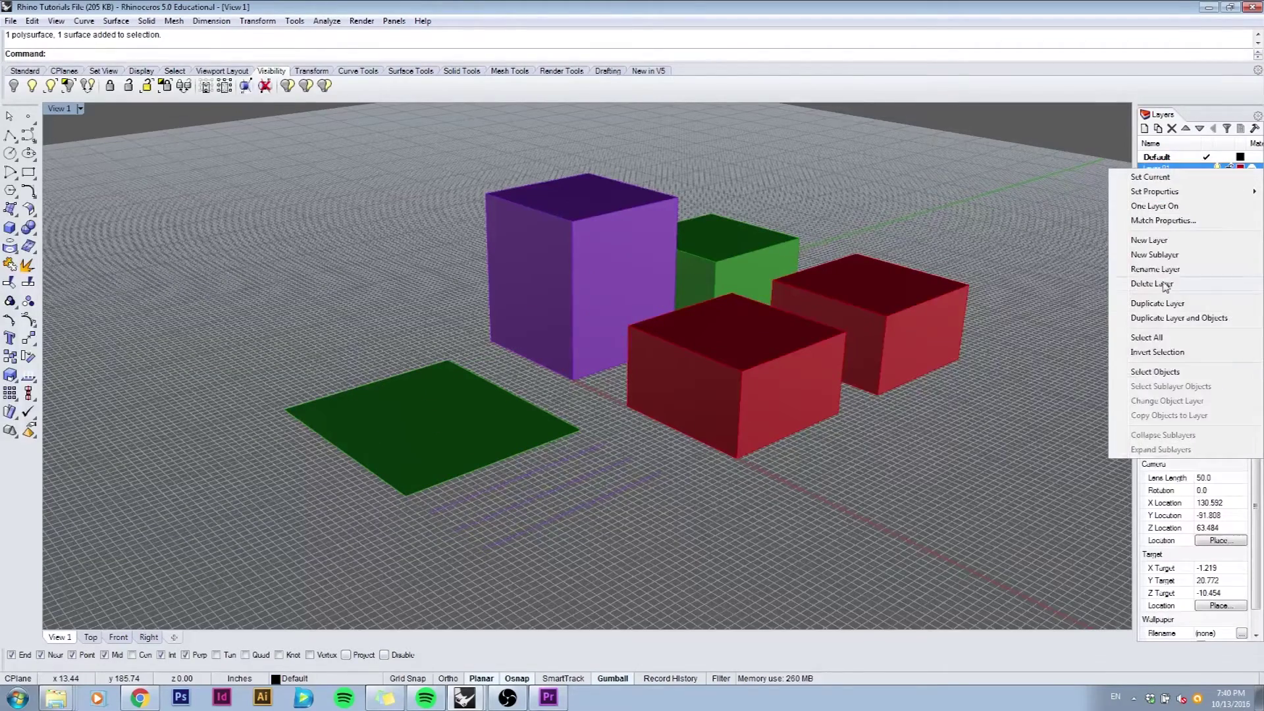
click(1146, 369)
click(1044, 314)
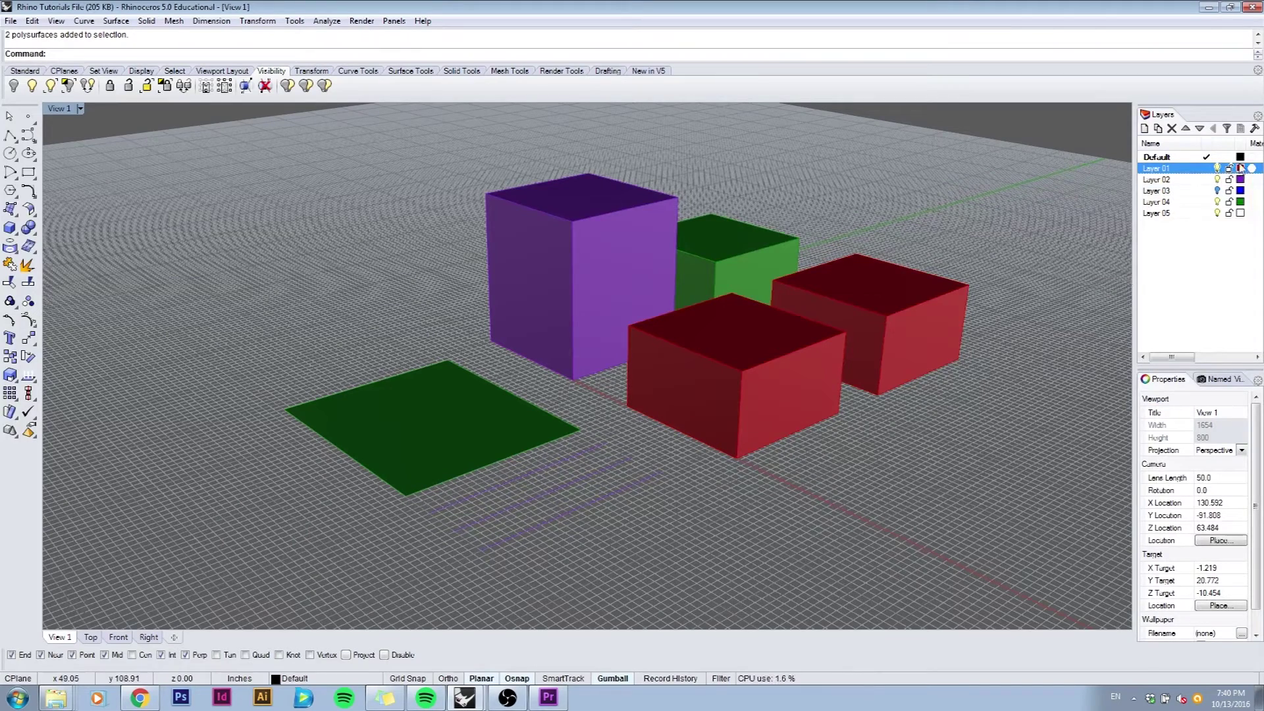
- Change the colour of Layer 04 to a lighter, brighter green
click(1240, 202)
drag(679, 314, 656, 296)
click(686, 463)
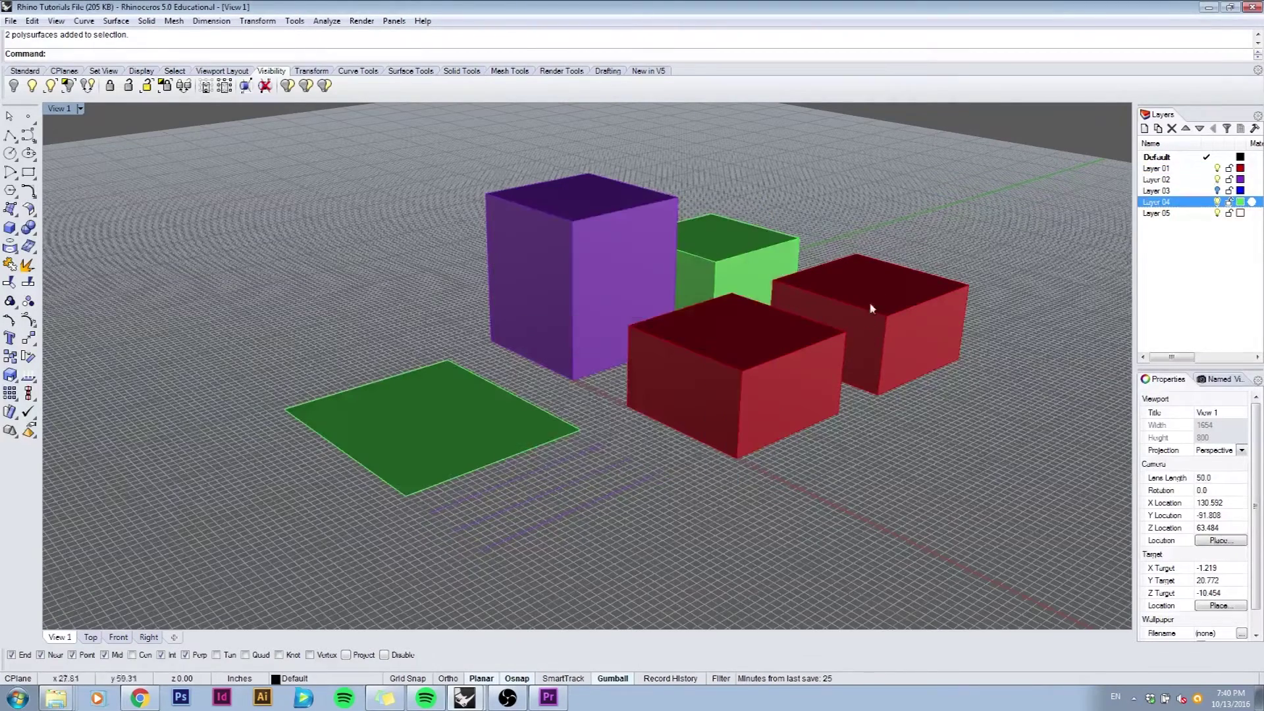
- Preview the viewport in the Wireframe and Ghosted display modes and return it to Shaded
click(58, 108)
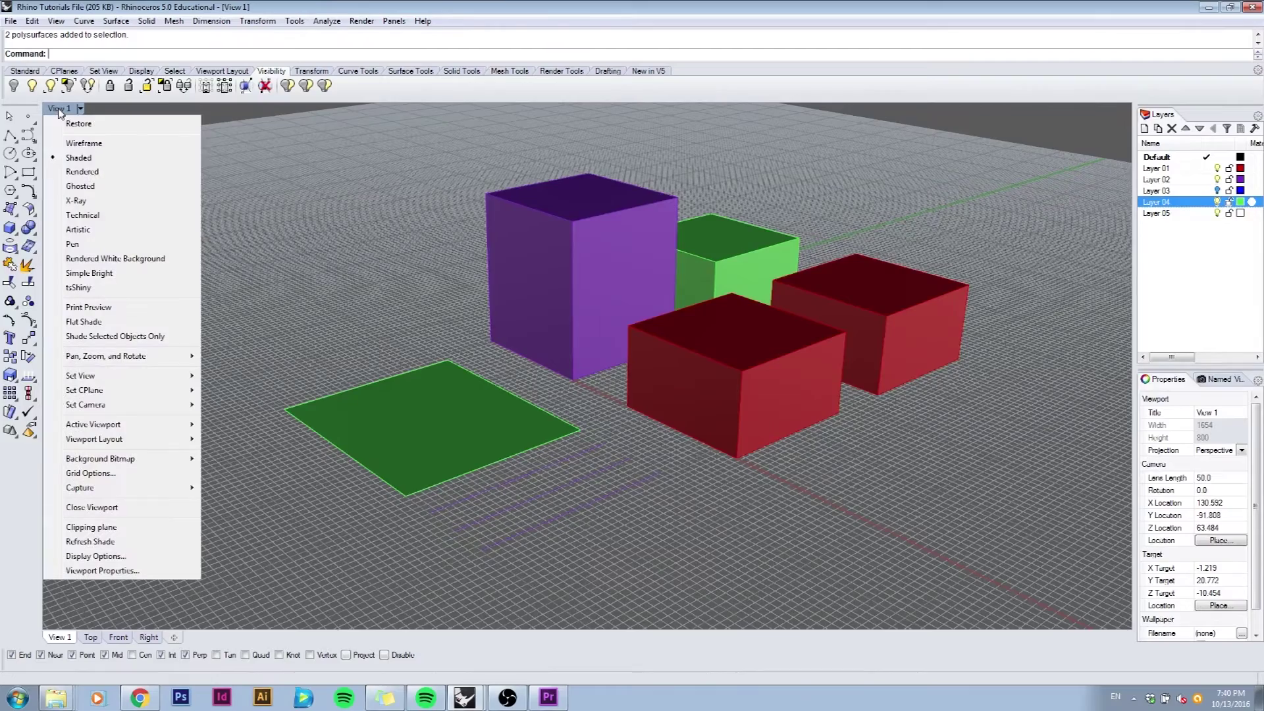
click(84, 143)
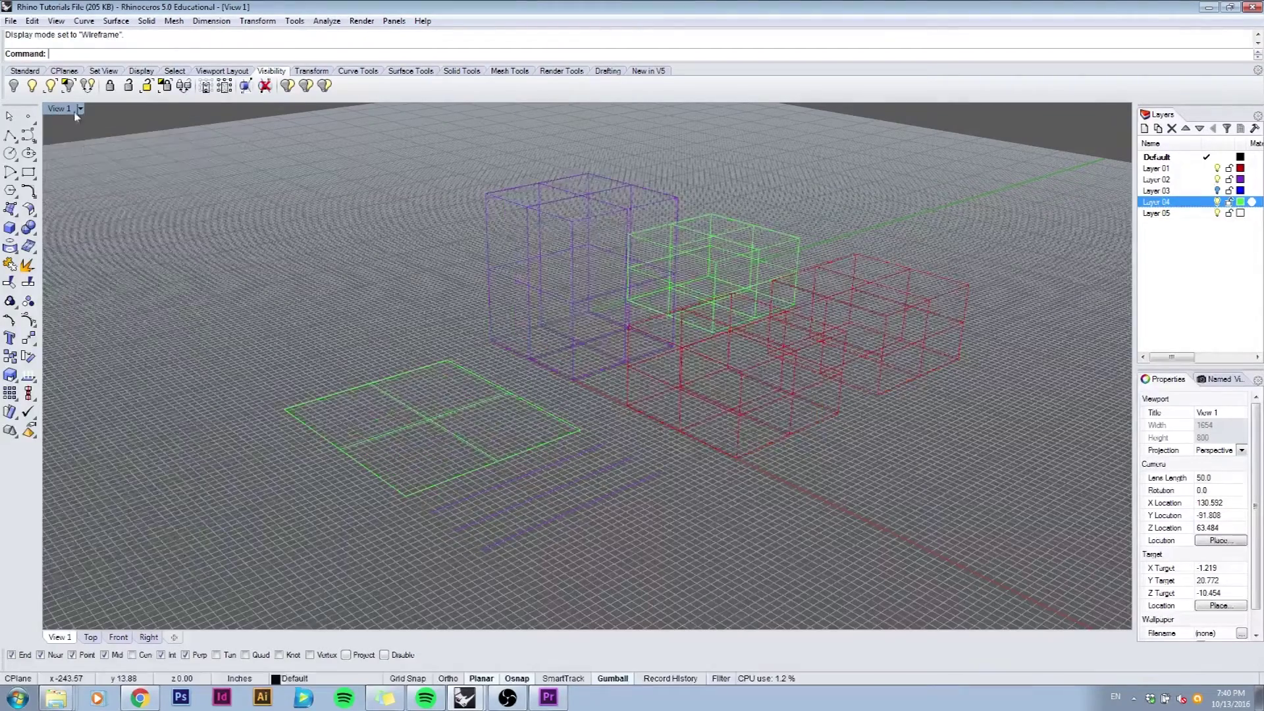
click(77, 109)
click(80, 186)
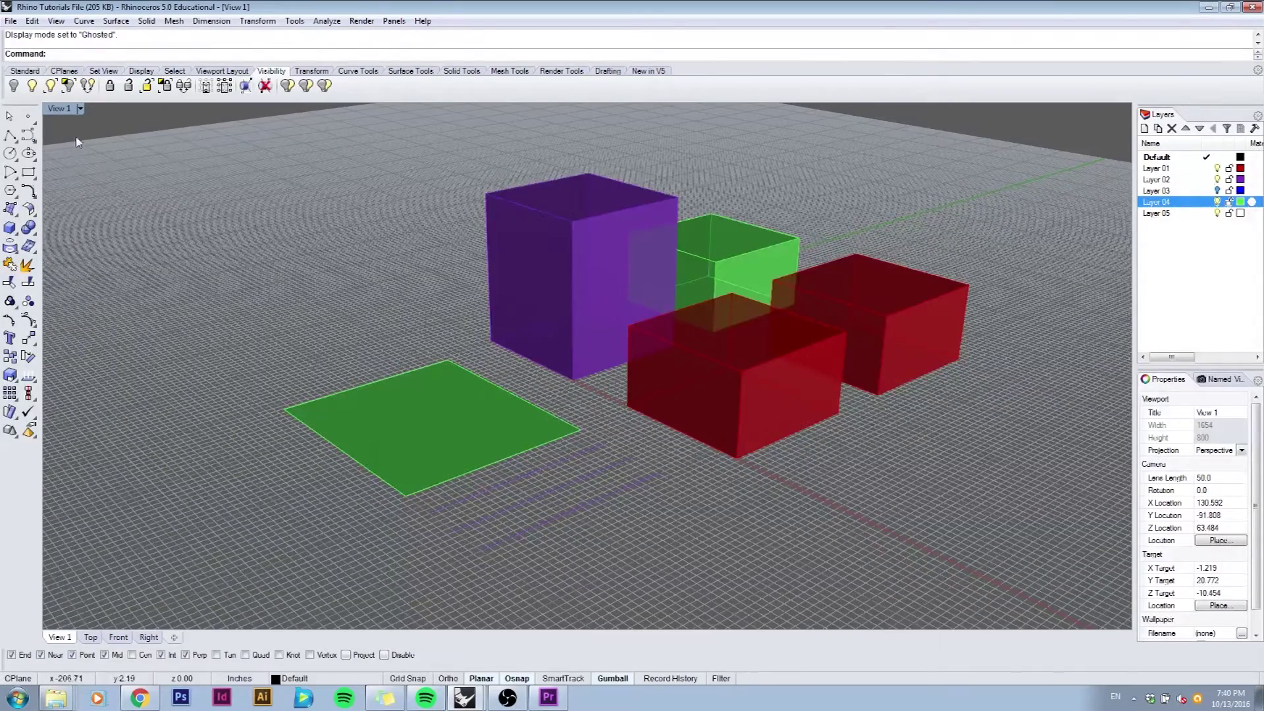
click(74, 111)
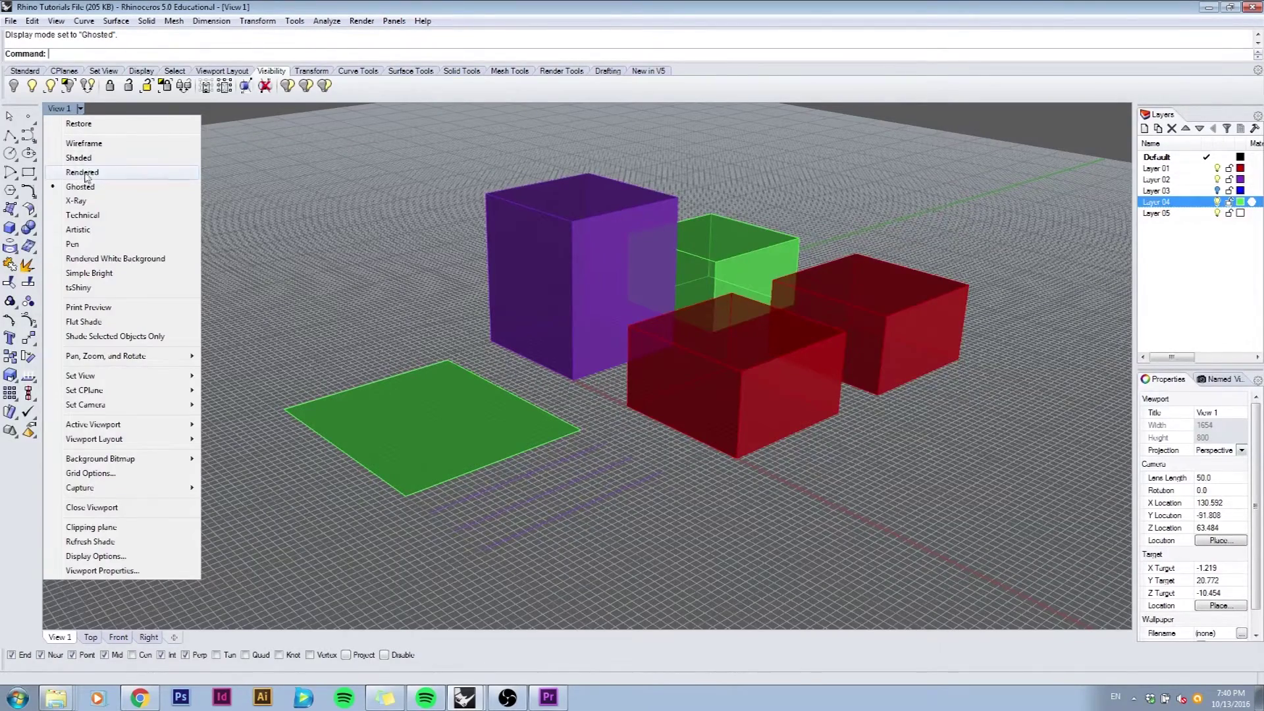
click(83, 158)
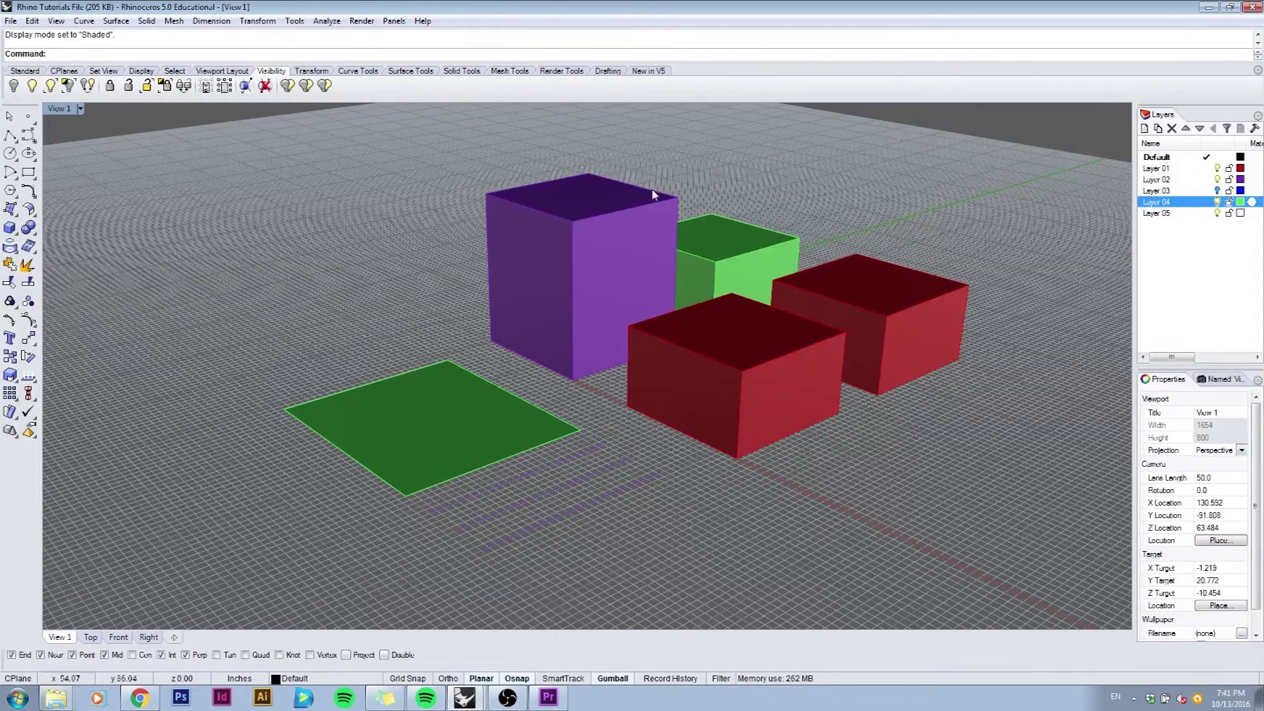
- Toggle the visibility of Layers 03, 04, 02 and 01 one after another, restoring each to its original state
click(1217, 191)
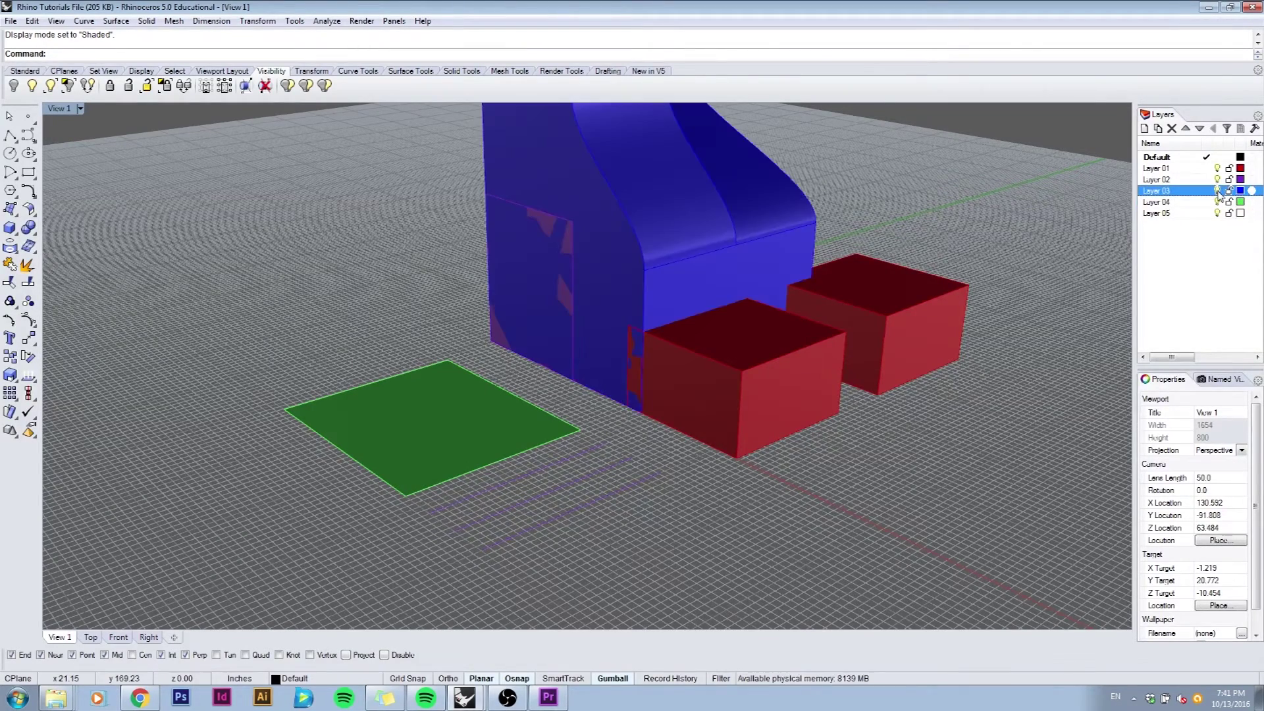
click(1217, 191)
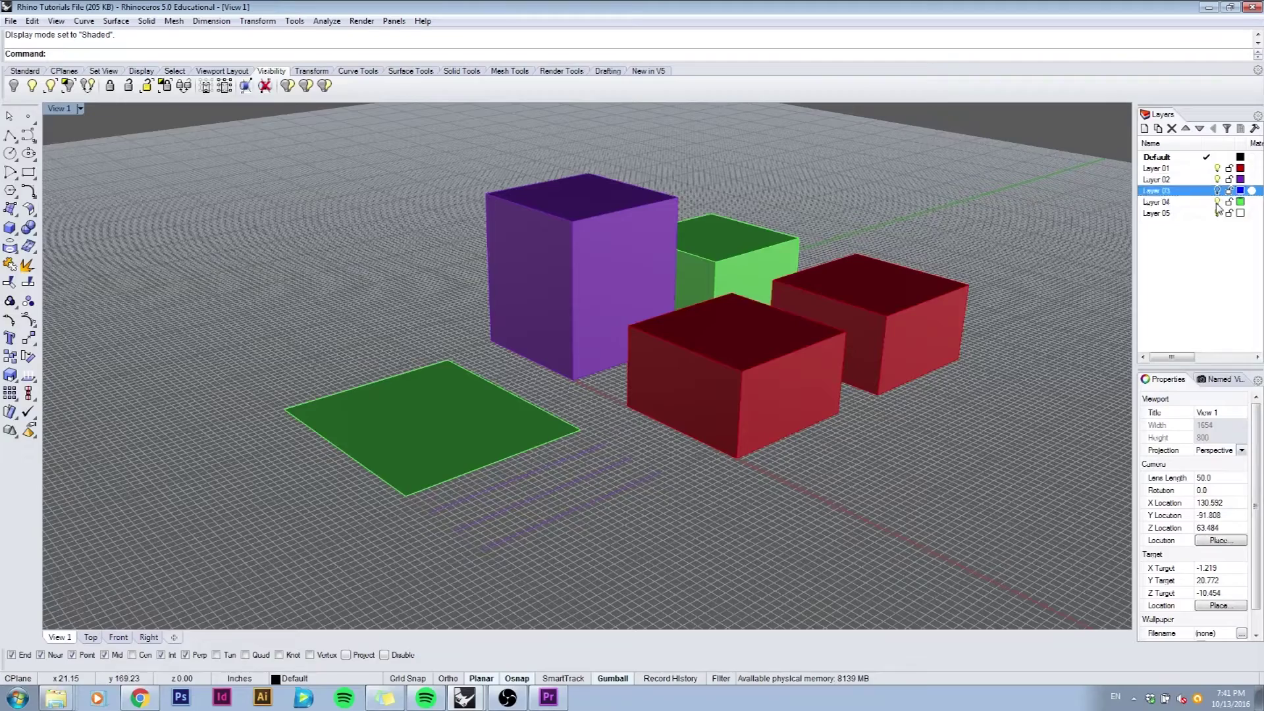
click(1217, 202)
click(1217, 202)
click(1217, 180)
click(1217, 179)
click(1217, 169)
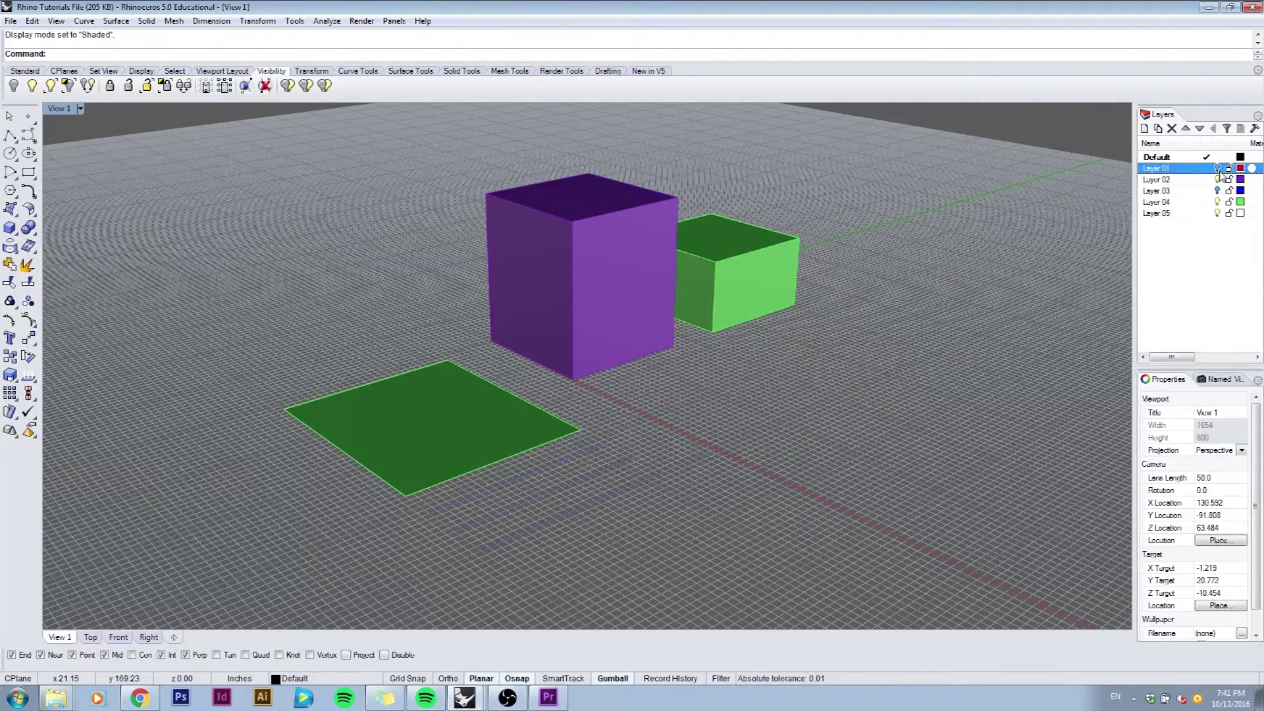
click(1217, 169)
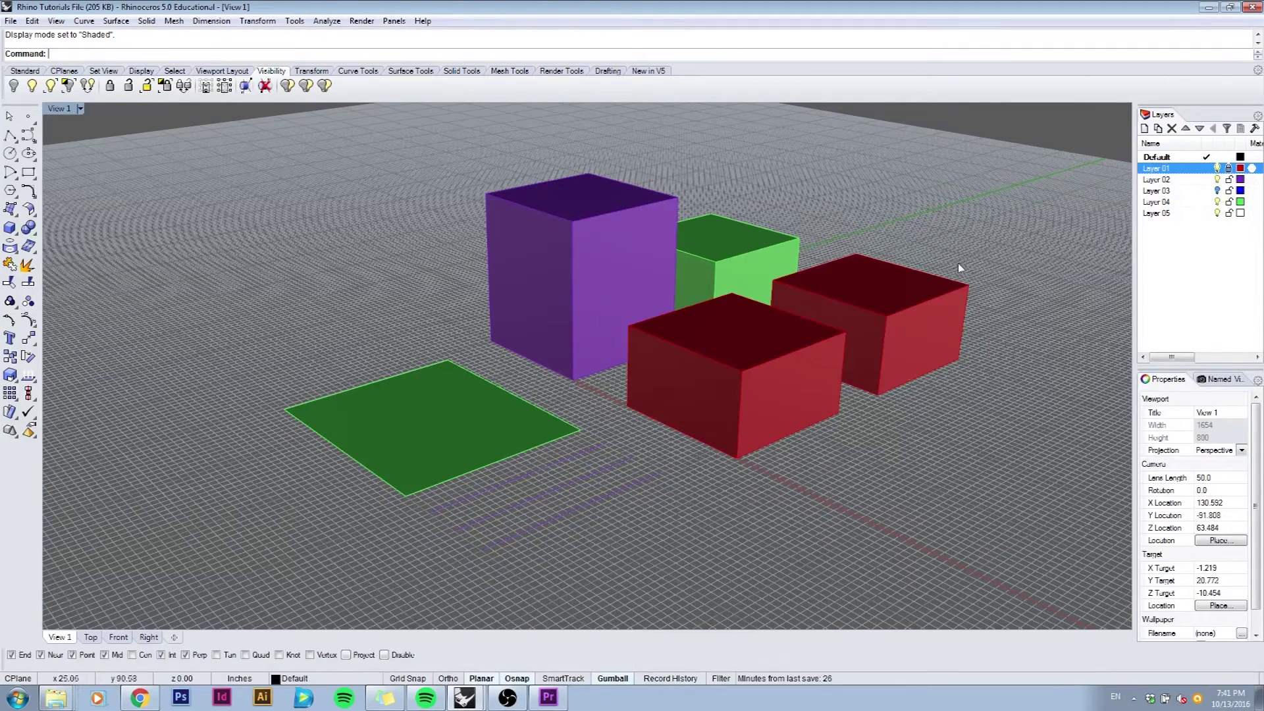
- Try window and crossing selections over the boxes, plane and lines from different directions, and clear the selection
drag(838, 412, 917, 264)
drag(912, 302, 774, 402)
drag(867, 513, 526, 249)
drag(908, 485, 519, 277)
drag(790, 176, 538, 549)
drag(791, 558, 441, 214)
click(961, 215)
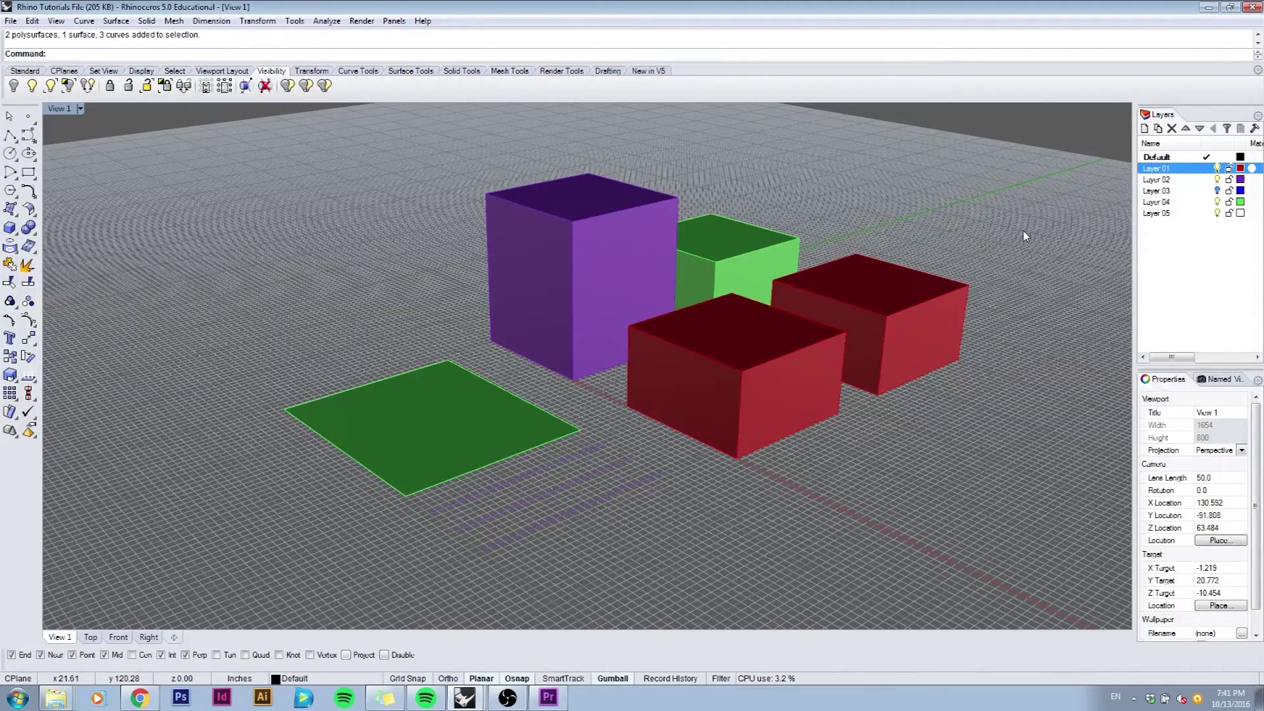
- Select the rear red box, purple box and green box, and add the front red box and two lines by area selection
mouse_move(844, 312)
right_down()
mouse_move(899, 316)
mouse_move(864, 270)
mouse_move(821, 305)
right_up()
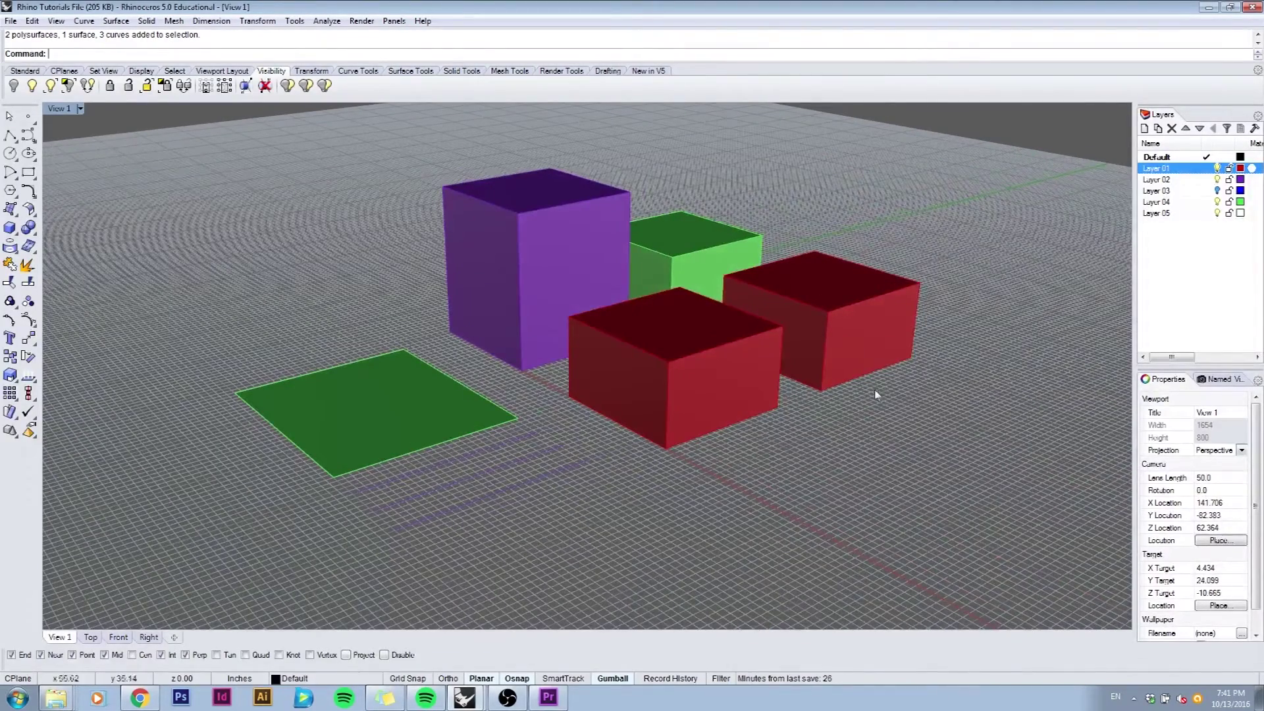
click(889, 363)
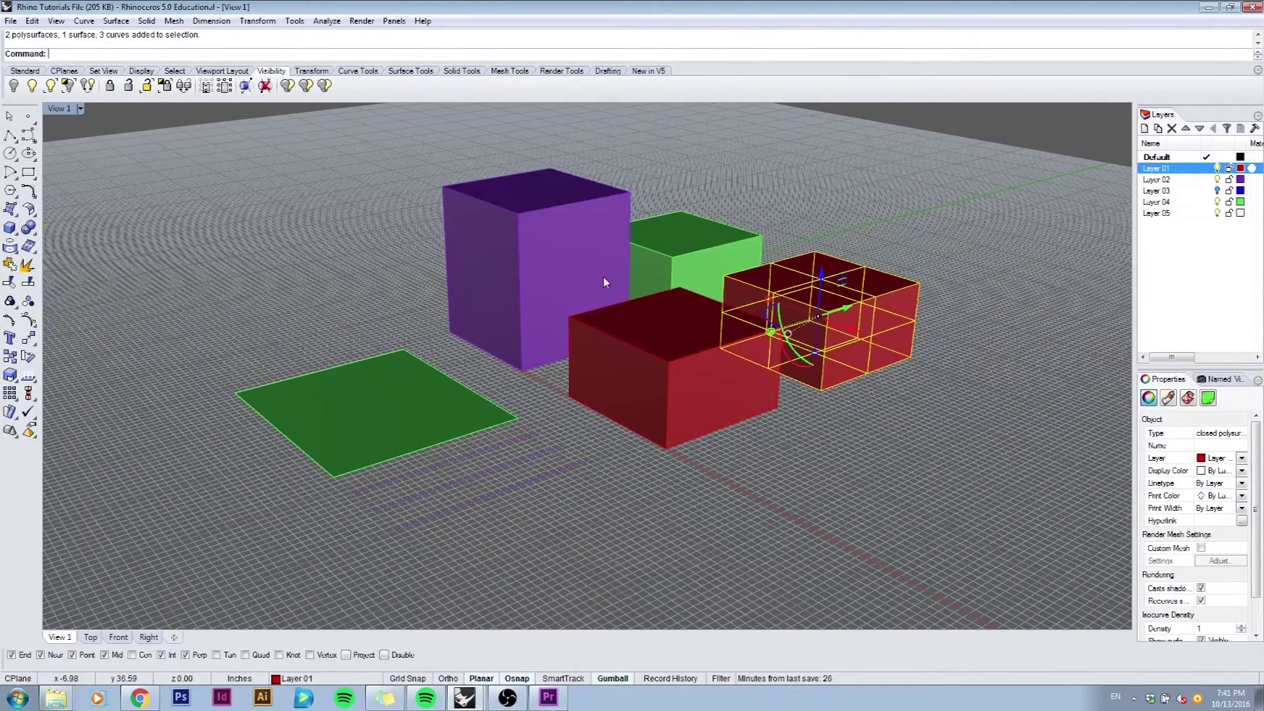
shift+click(593, 251)
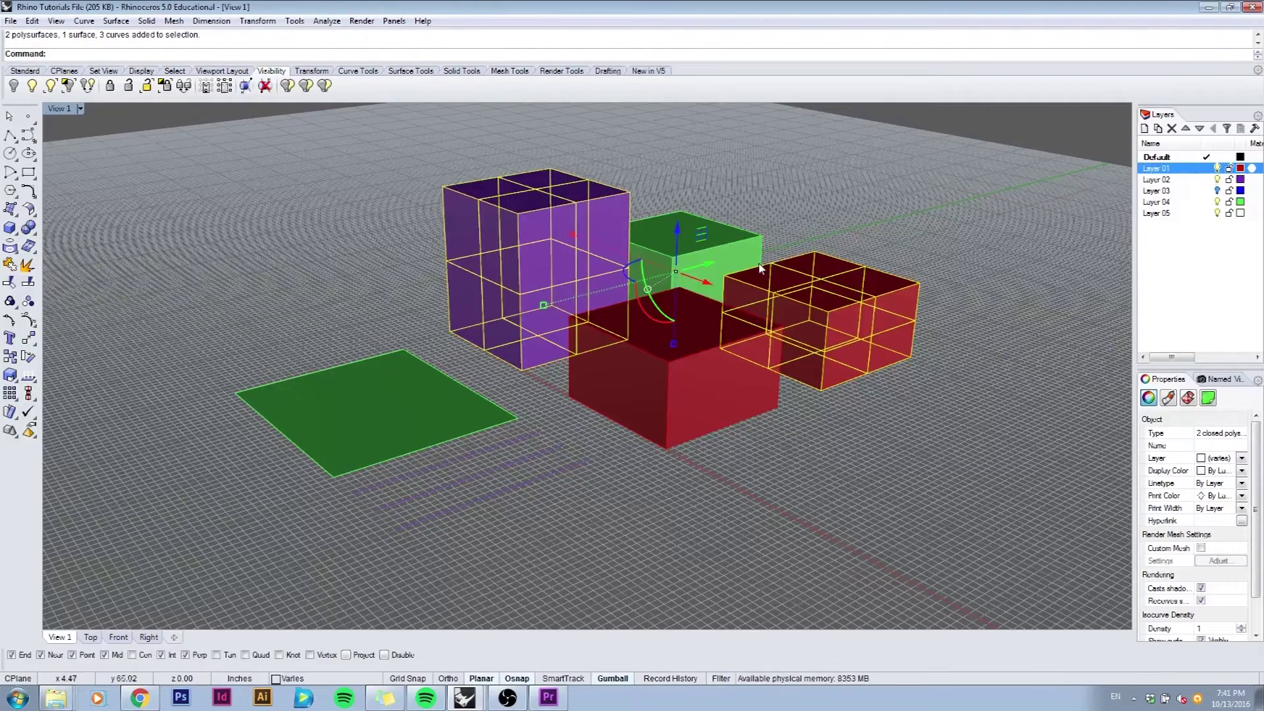
shift+click(727, 259)
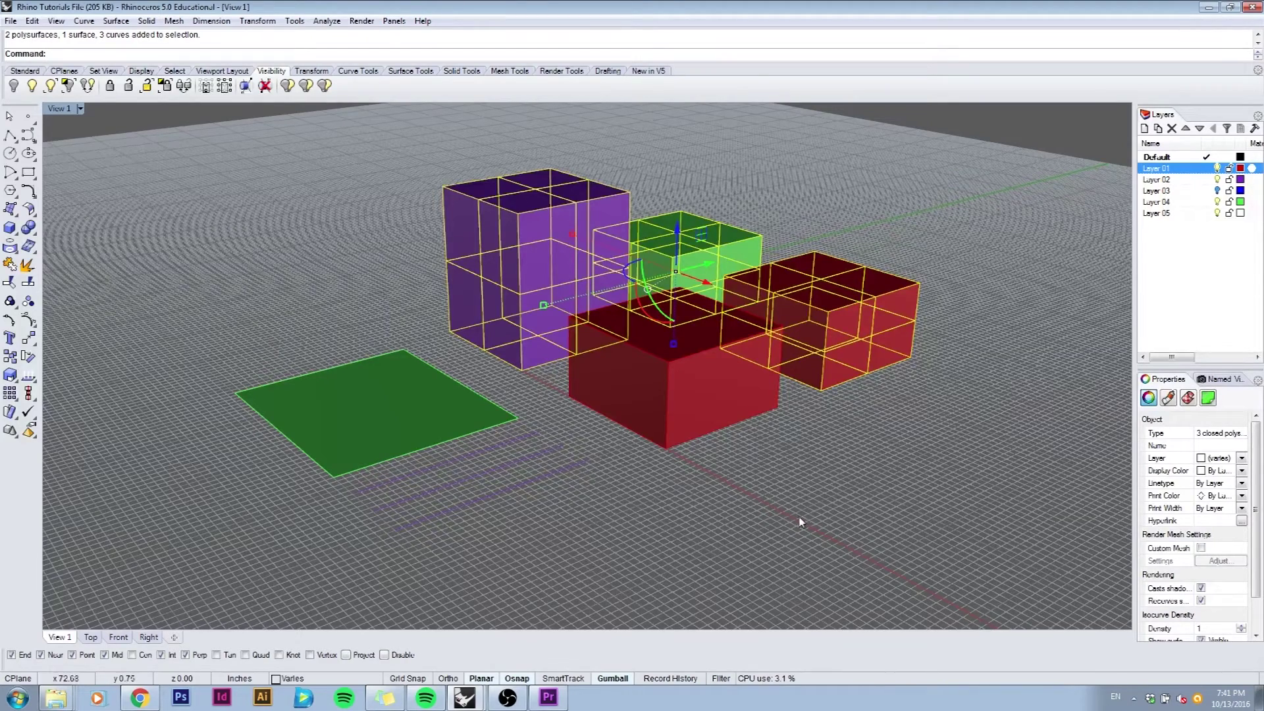
drag(778, 401, 584, 403)
drag(514, 380, 634, 389)
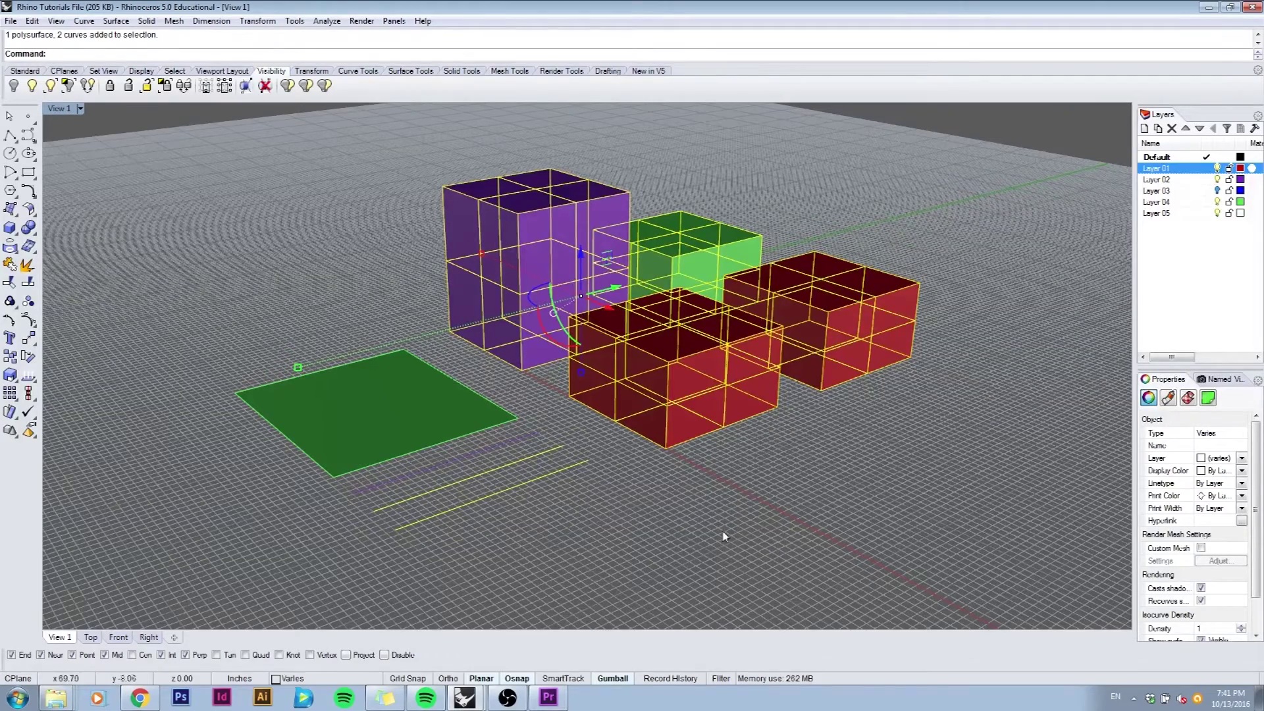
- Remove both red boxes and the green box from the selection, keeping the purple box and two lines
ctrl+click(718, 425)
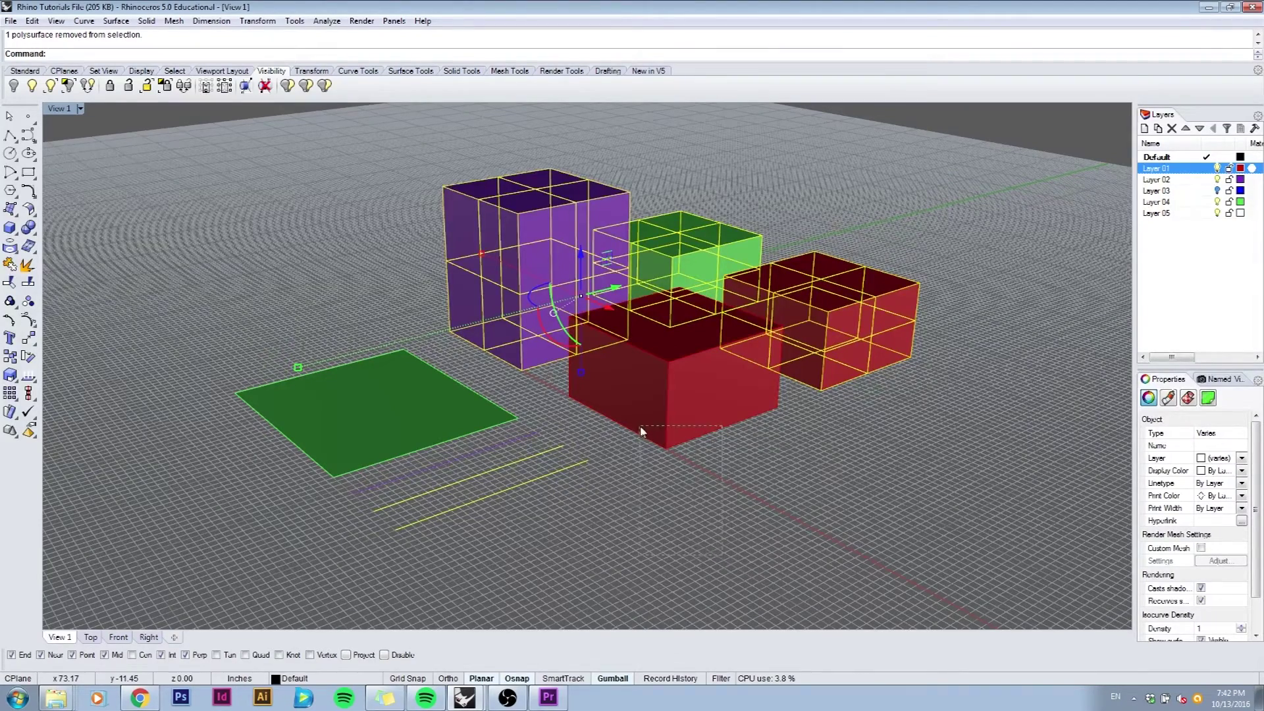
ctrl+click(828, 357)
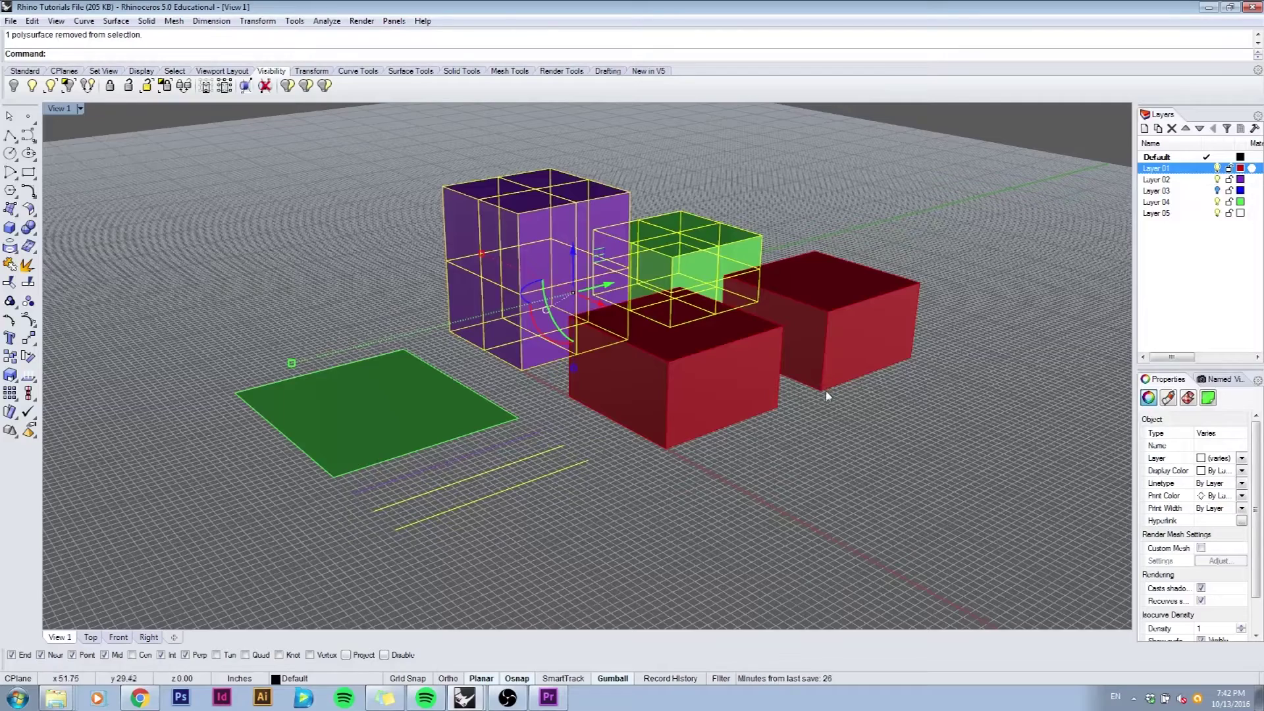
ctrl+click(723, 245)
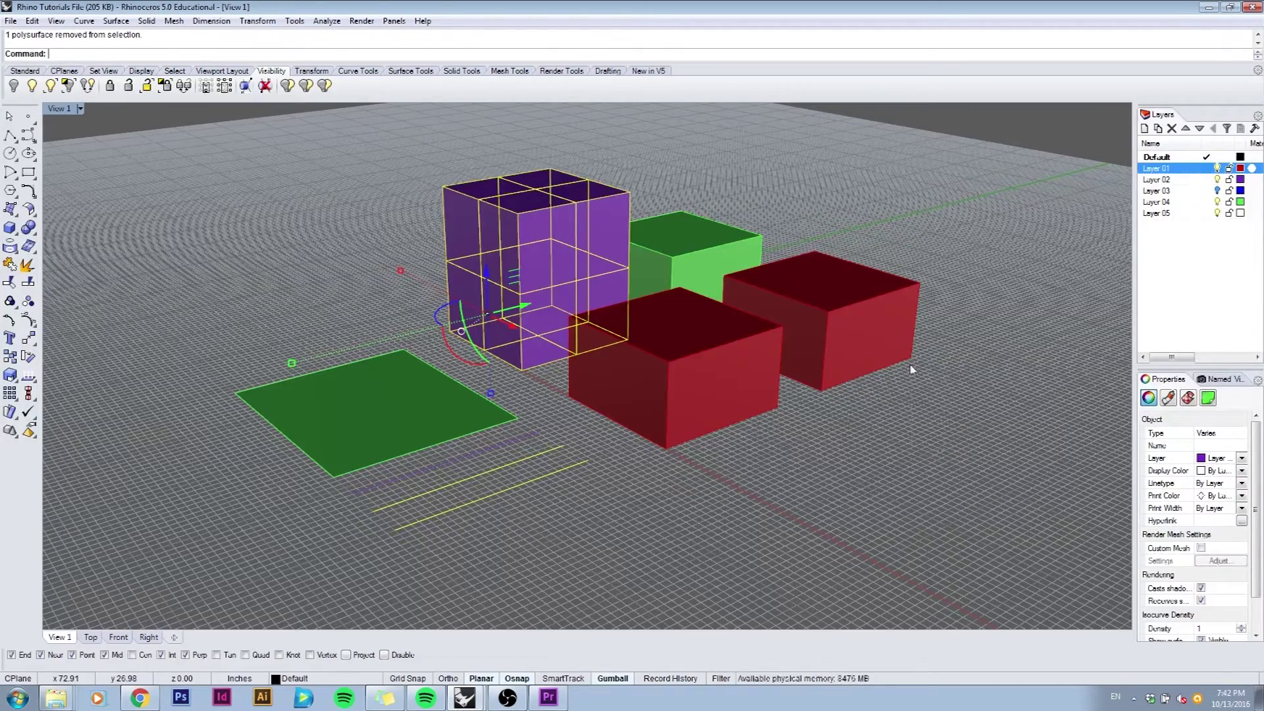
- Add the rear red box and third line to the selection, group the selected objects, and test the group by selecting its purple box
shift+click(868, 294)
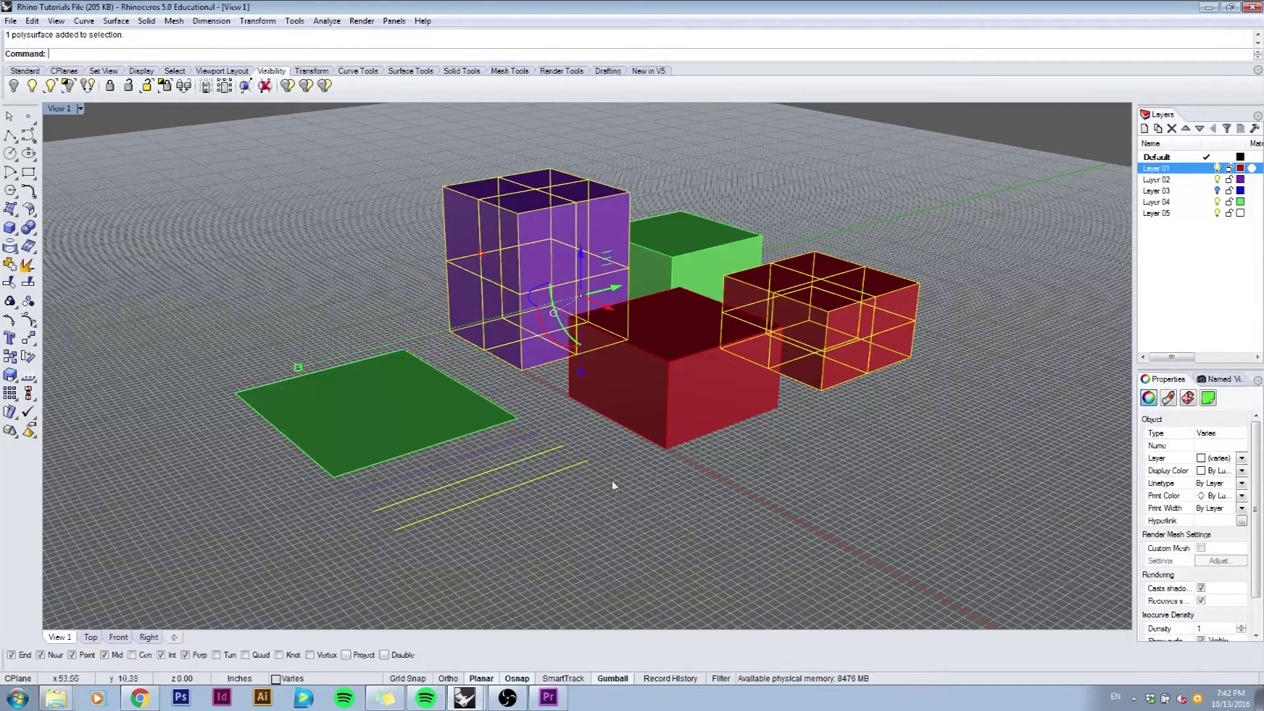
shift+click(513, 438)
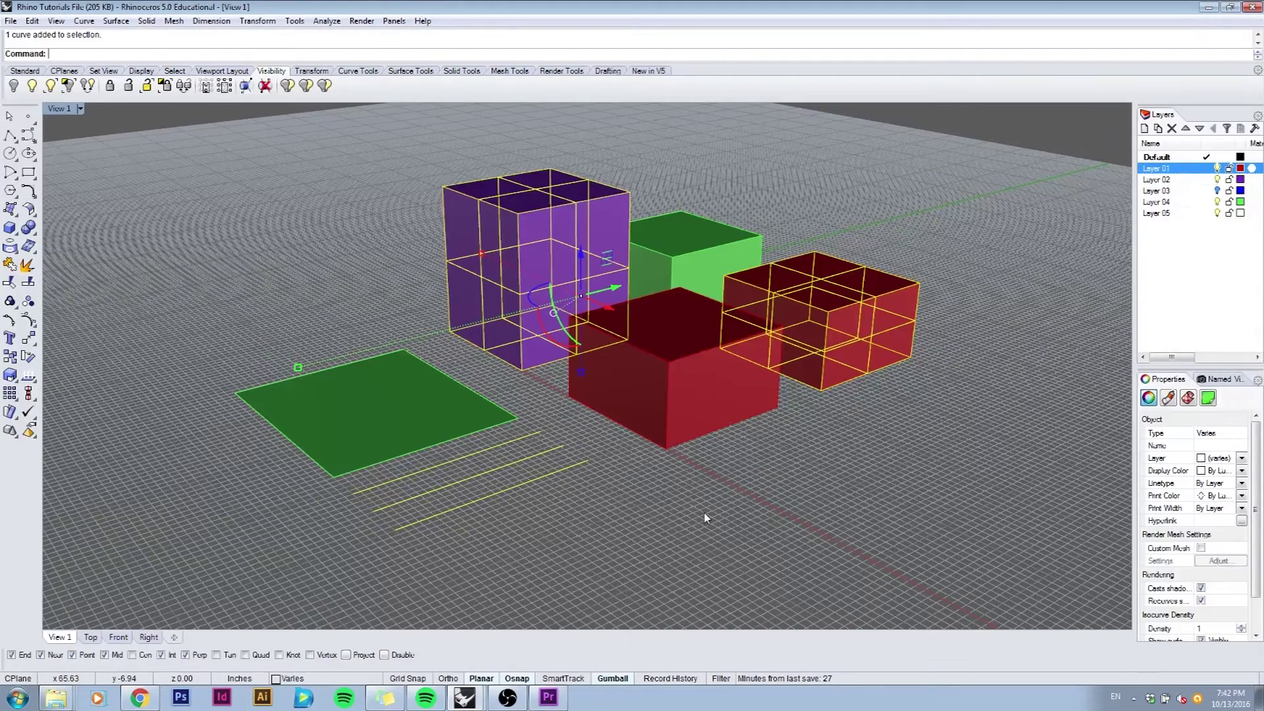
text(Grou)
key(Return)
click(757, 516)
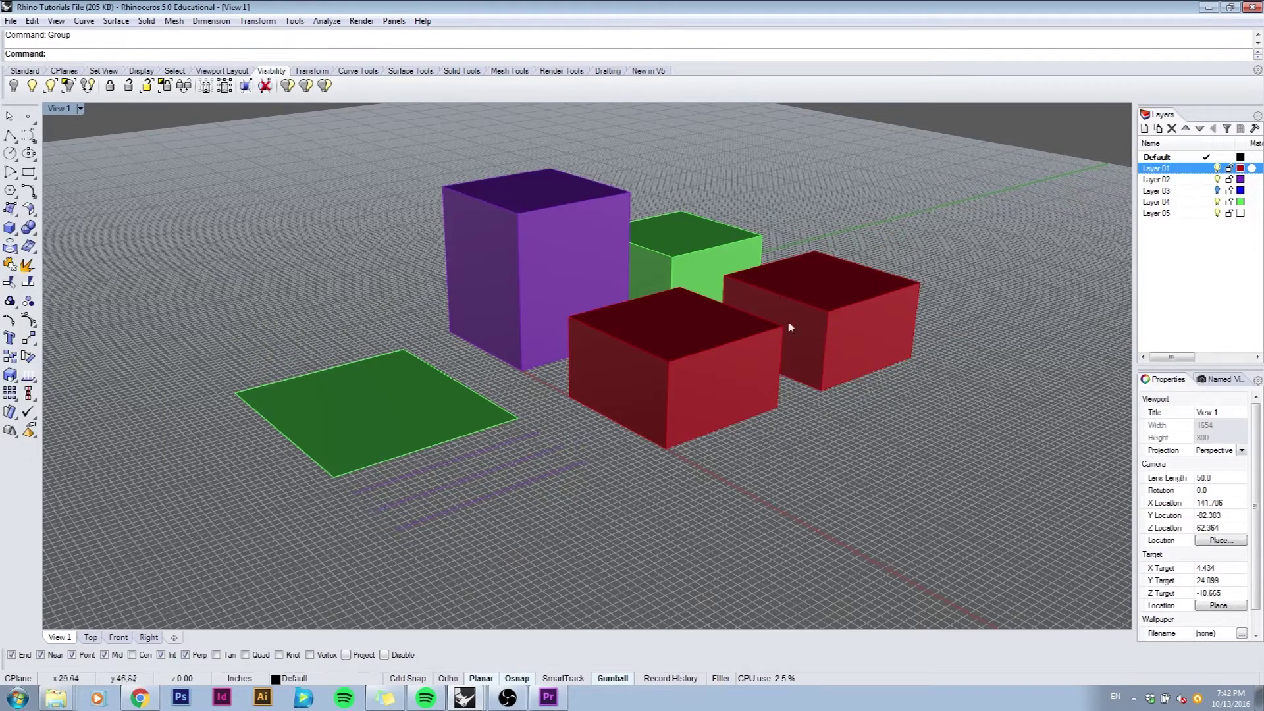
click(545, 302)
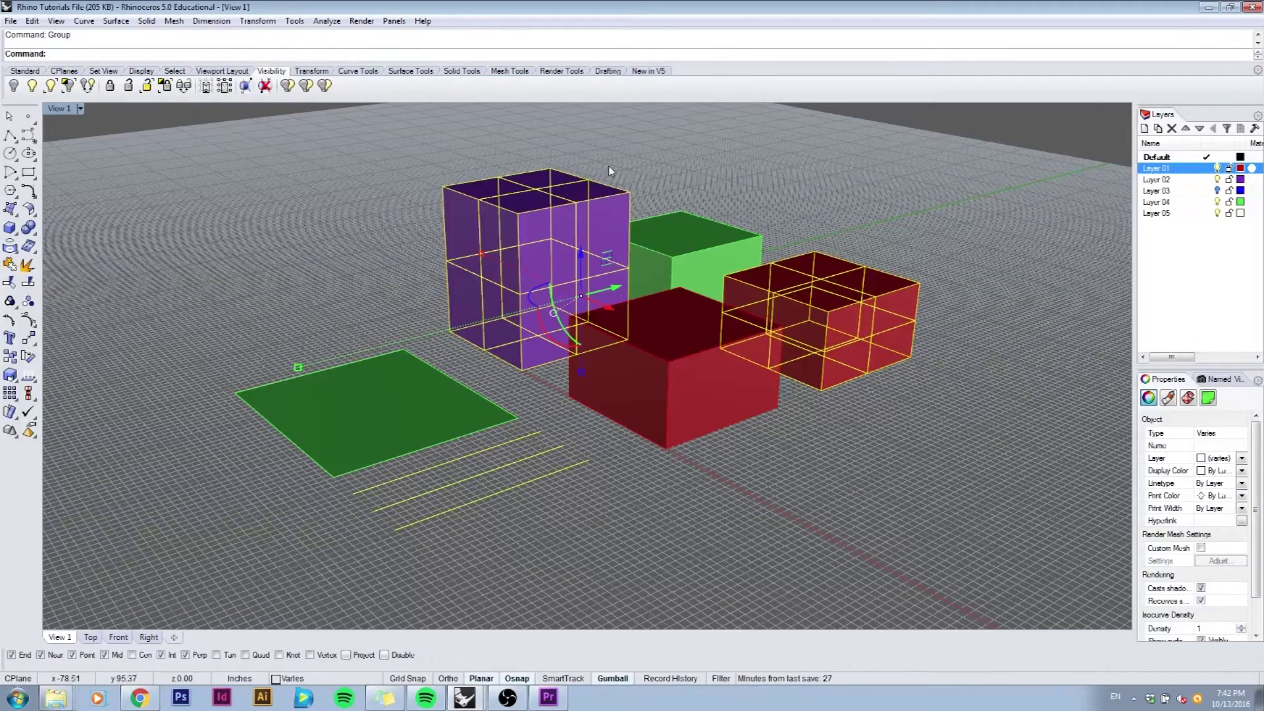
click(848, 157)
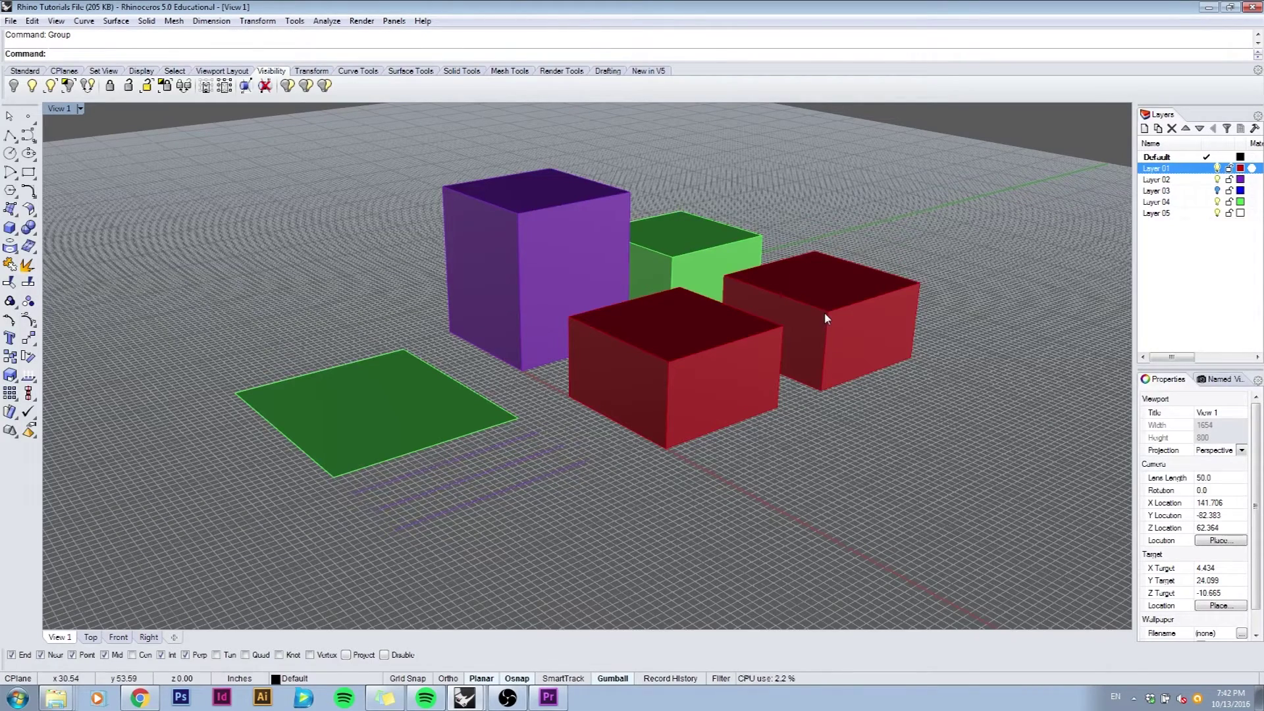
- Hide Layer 01 and move the group by its purple box toward the back along the red X axis
click(1217, 168)
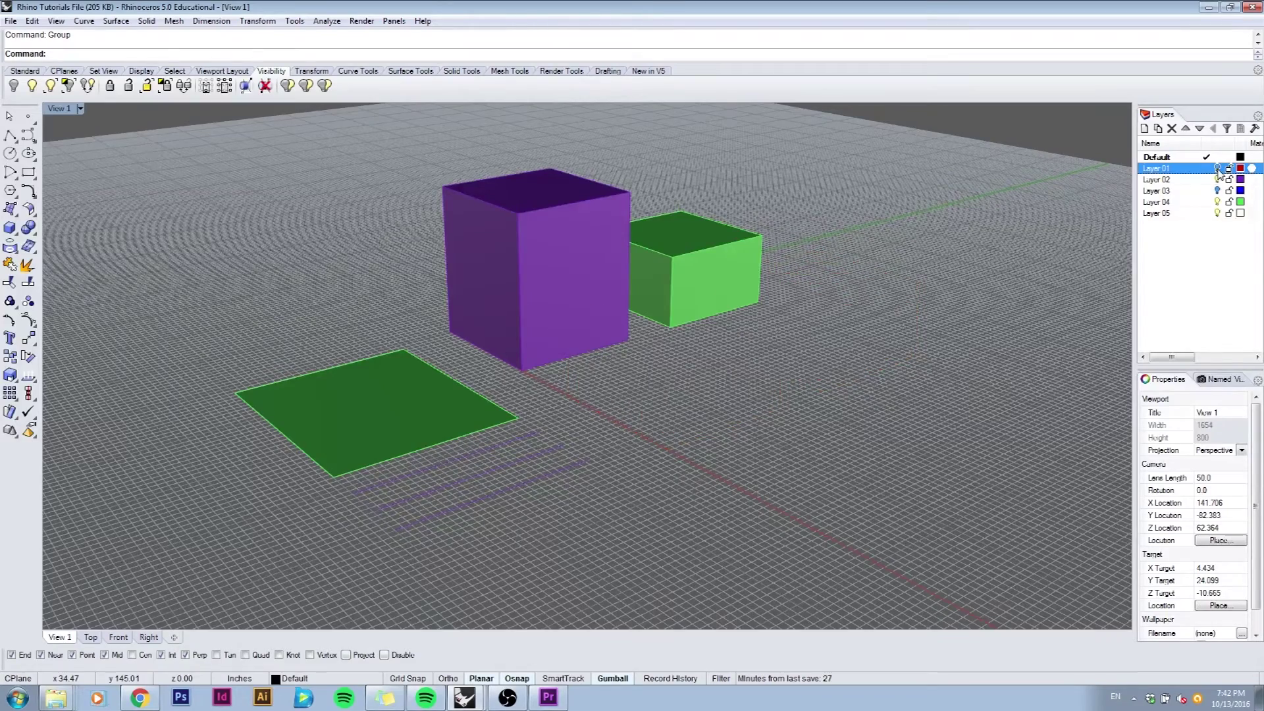
click(552, 331)
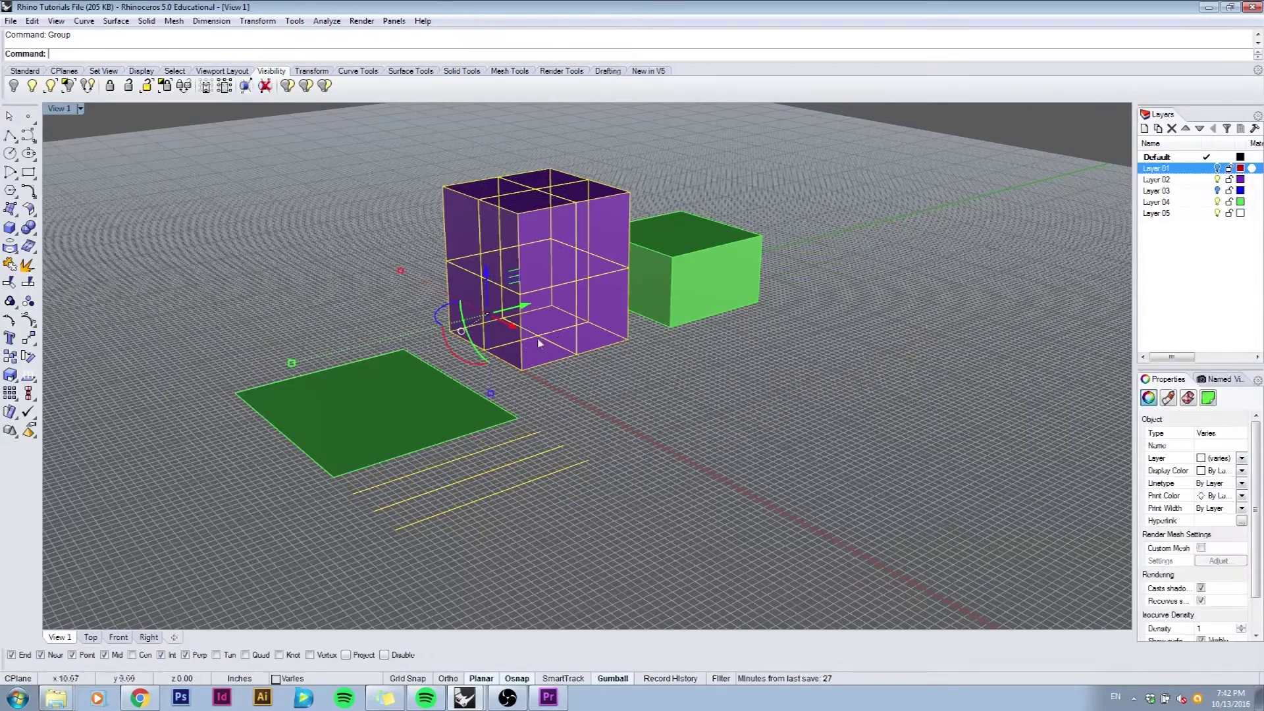
drag(514, 332, 369, 271)
click(663, 170)
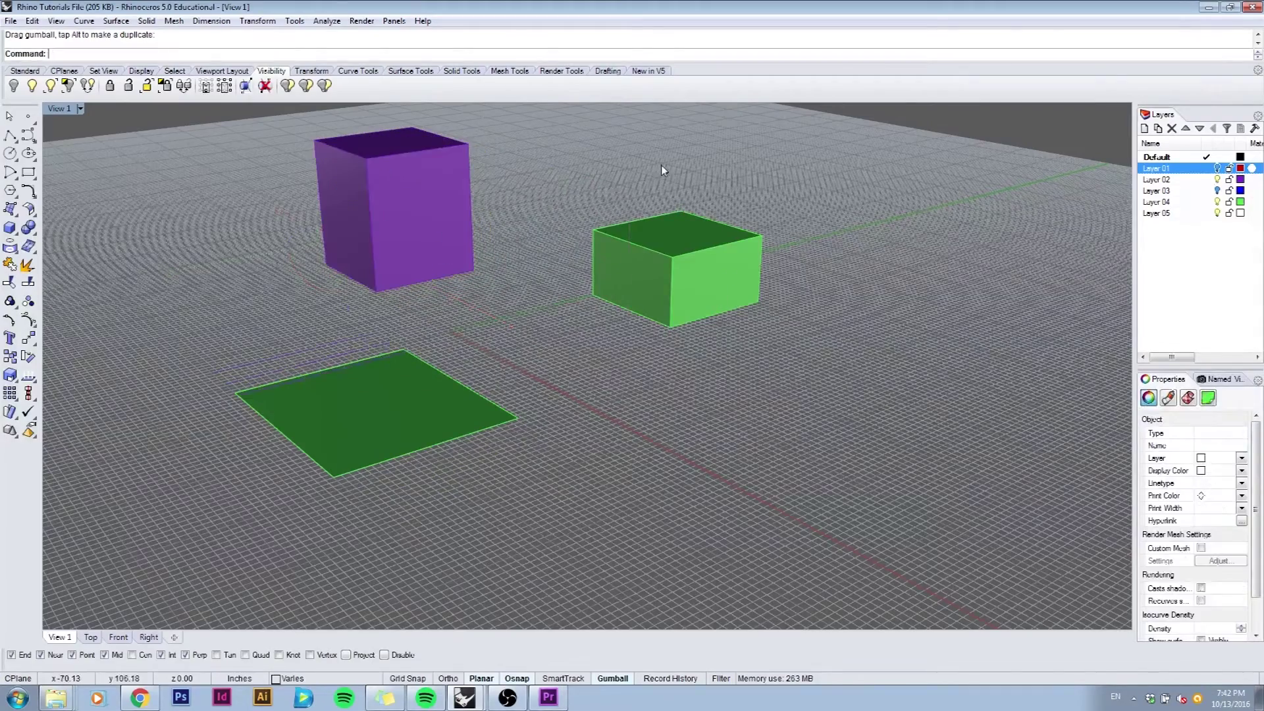
- Show Layer 01 and move the whole group farther back along the red X axis
click(1217, 169)
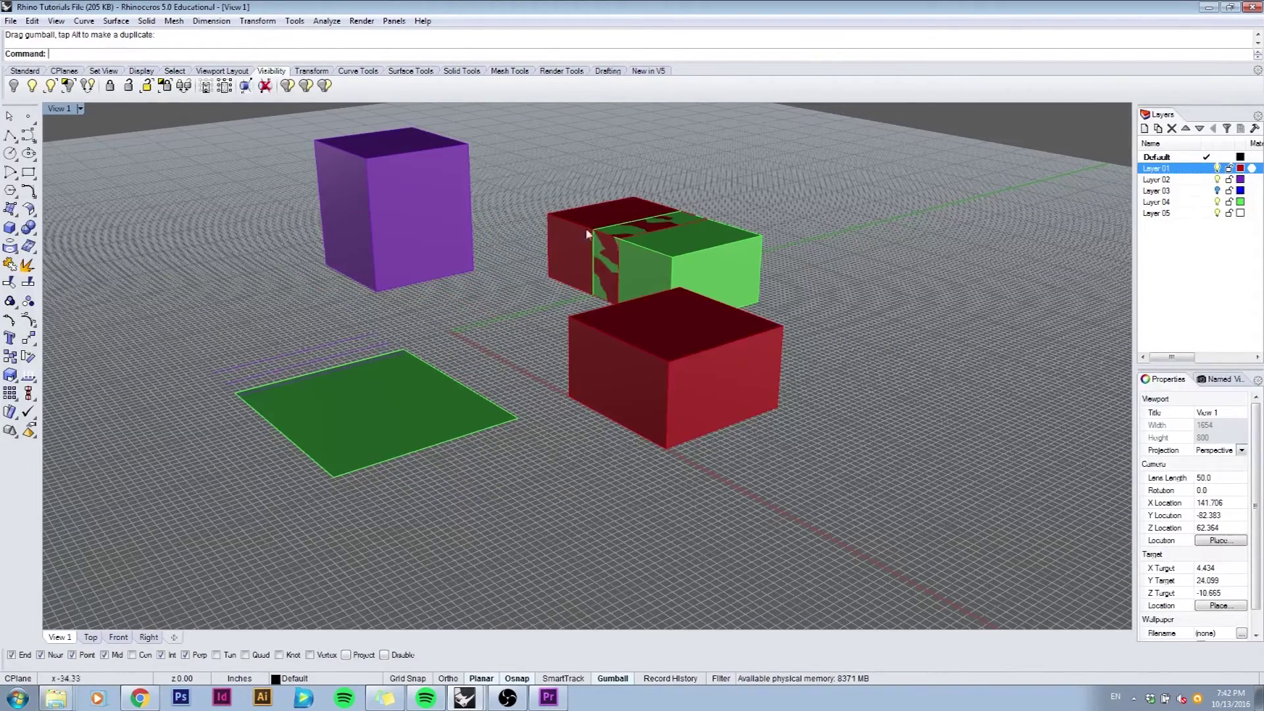
click(428, 240)
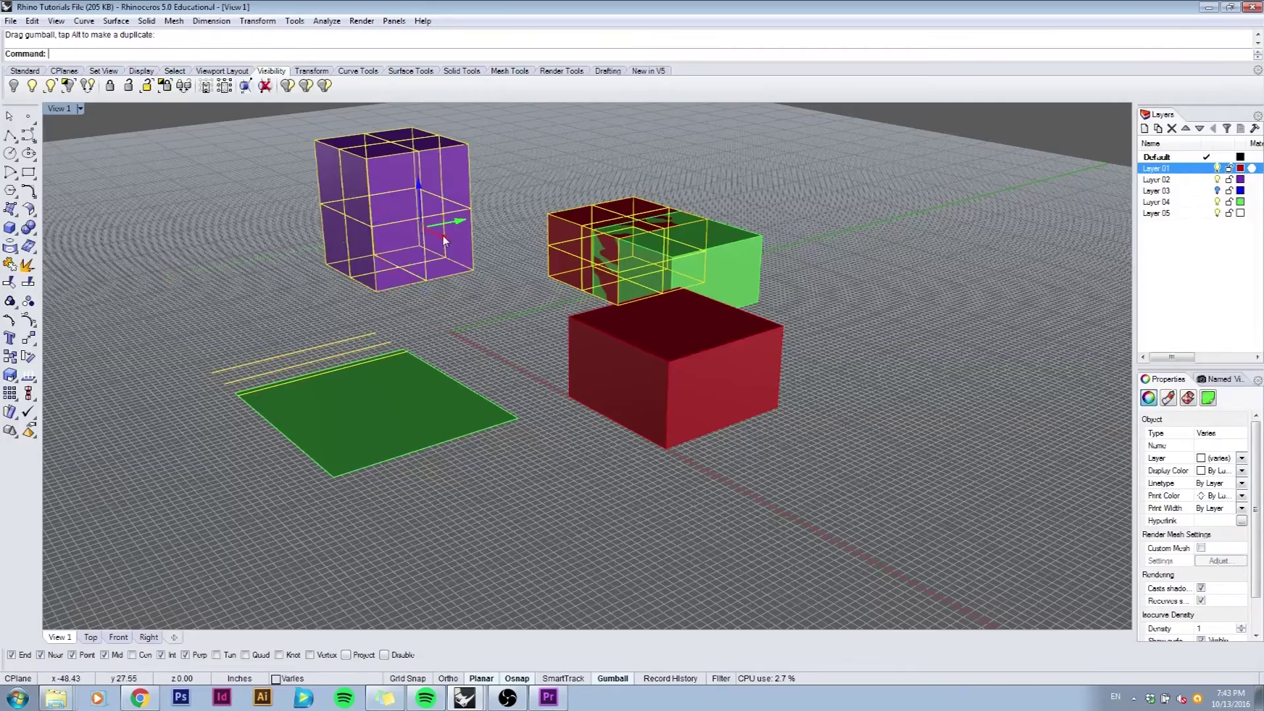
drag(442, 235, 358, 195)
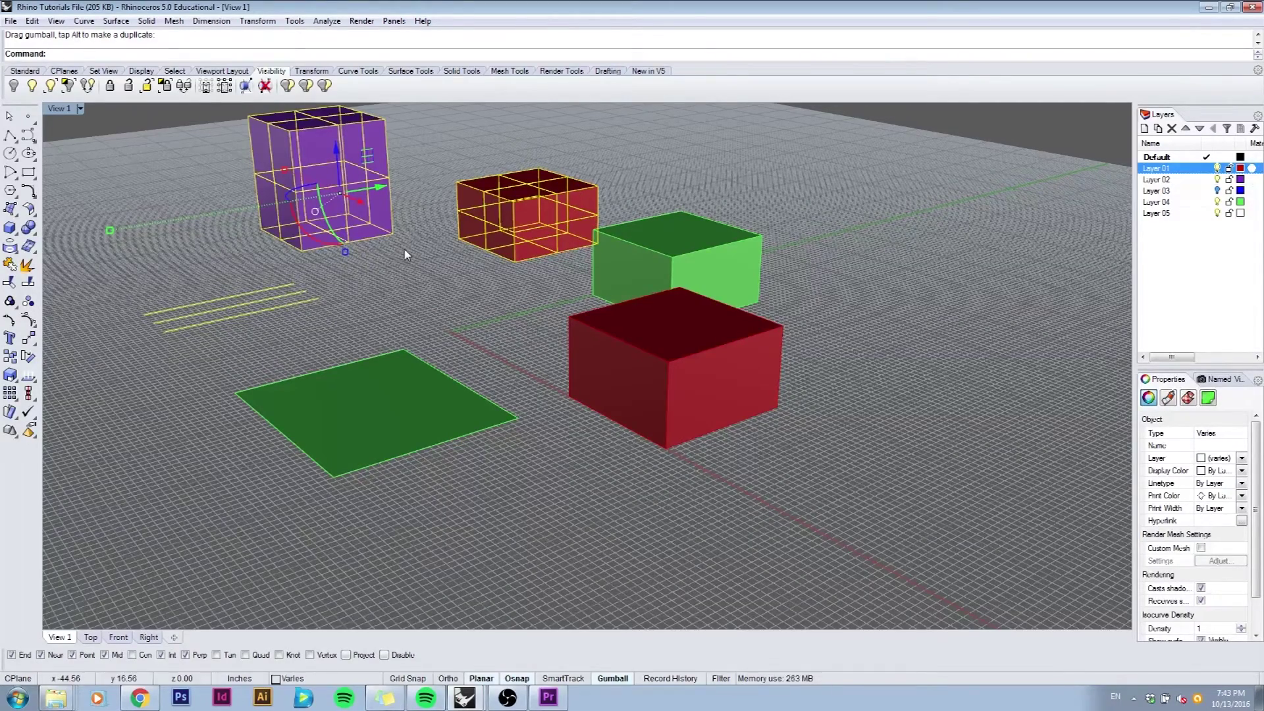
- Undo the group's last move and the last visibility change of Layer 01
key(ctrl+z)
key(ctrl+z)
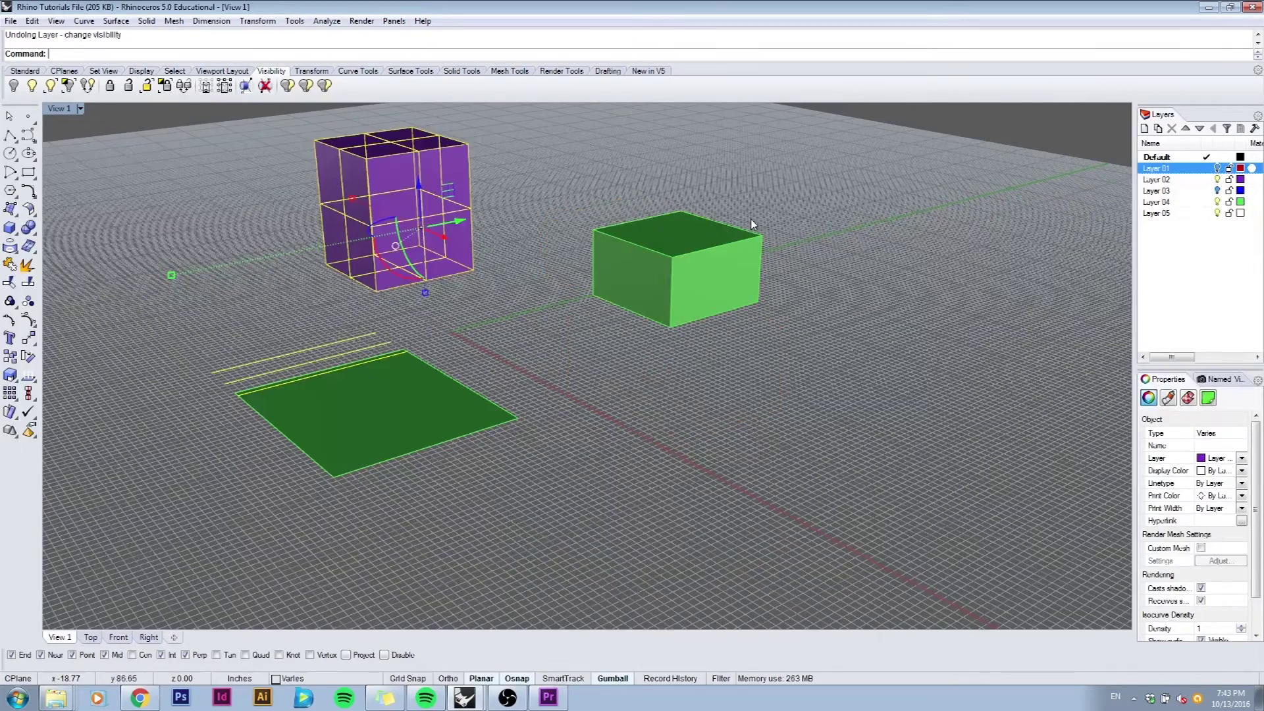
- Undo the group's earlier move and the hiding of Layer 01, and clear the selection
key(ctrl+z)
key(ctrl+z)
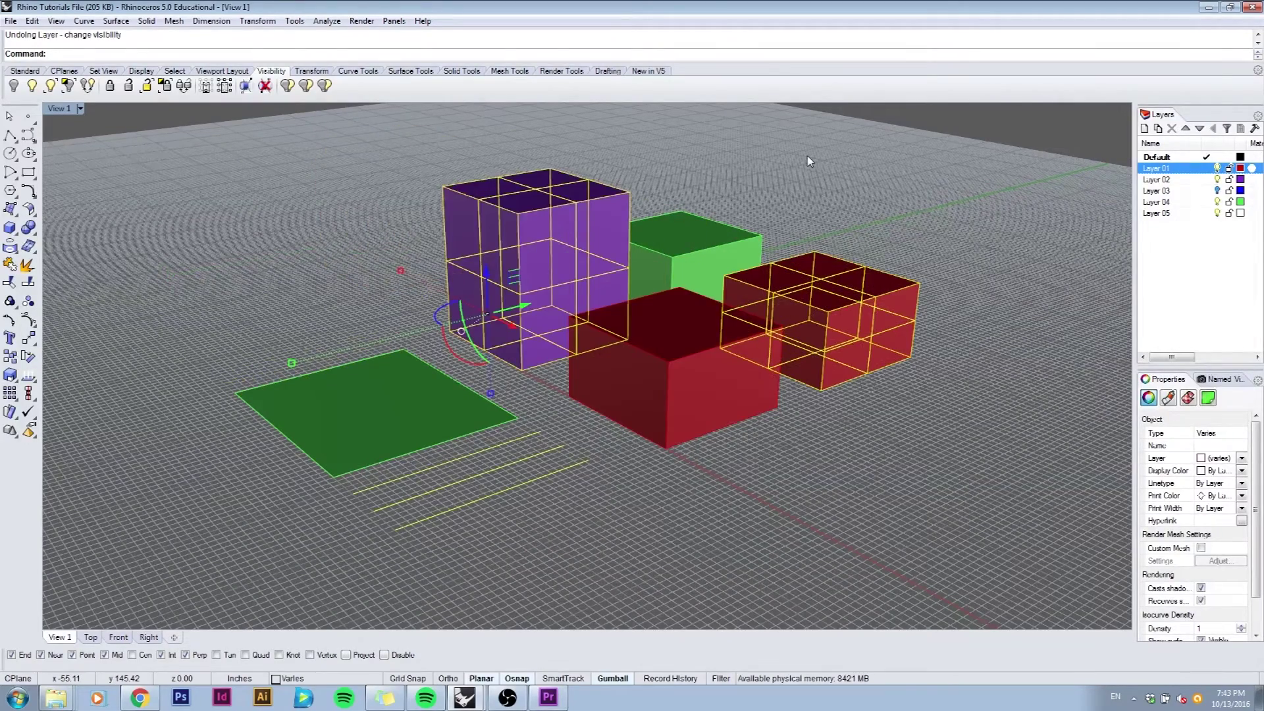
key(Escape)
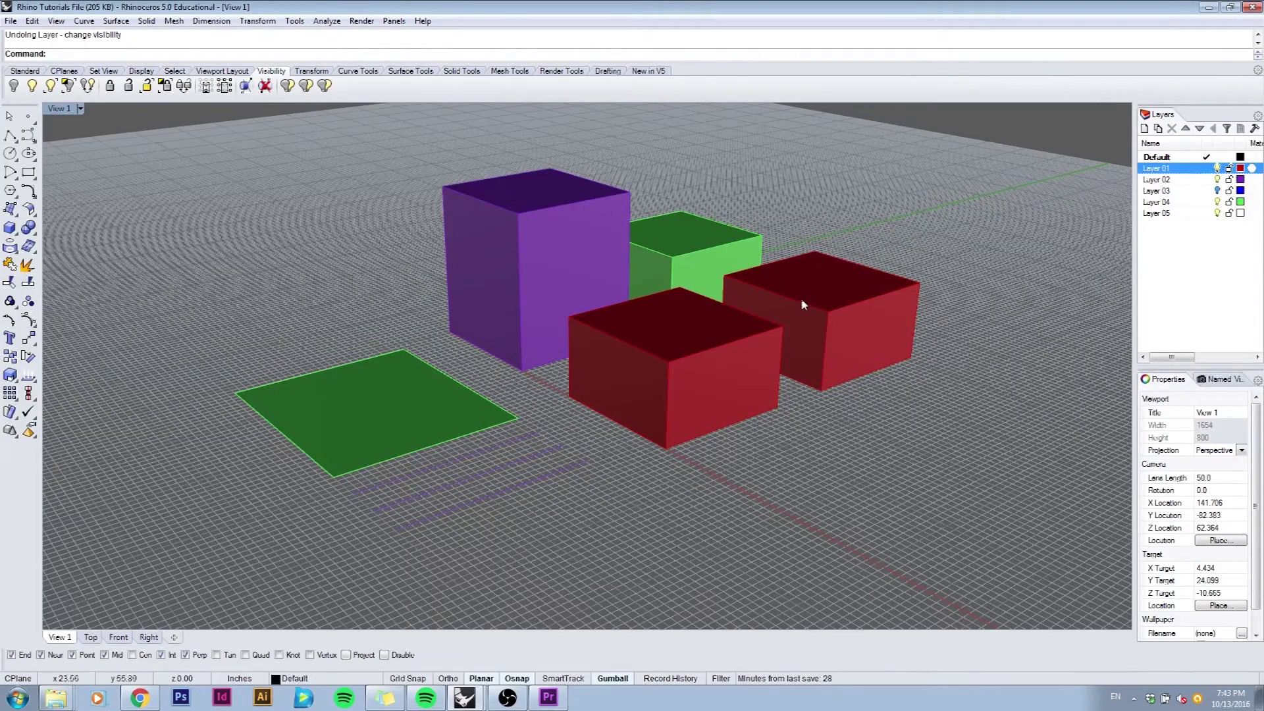
- Select the group of the purple box, rear red box and lines, and hide it with the Hide command
key(ctrl+shift+p)
text(Hide)
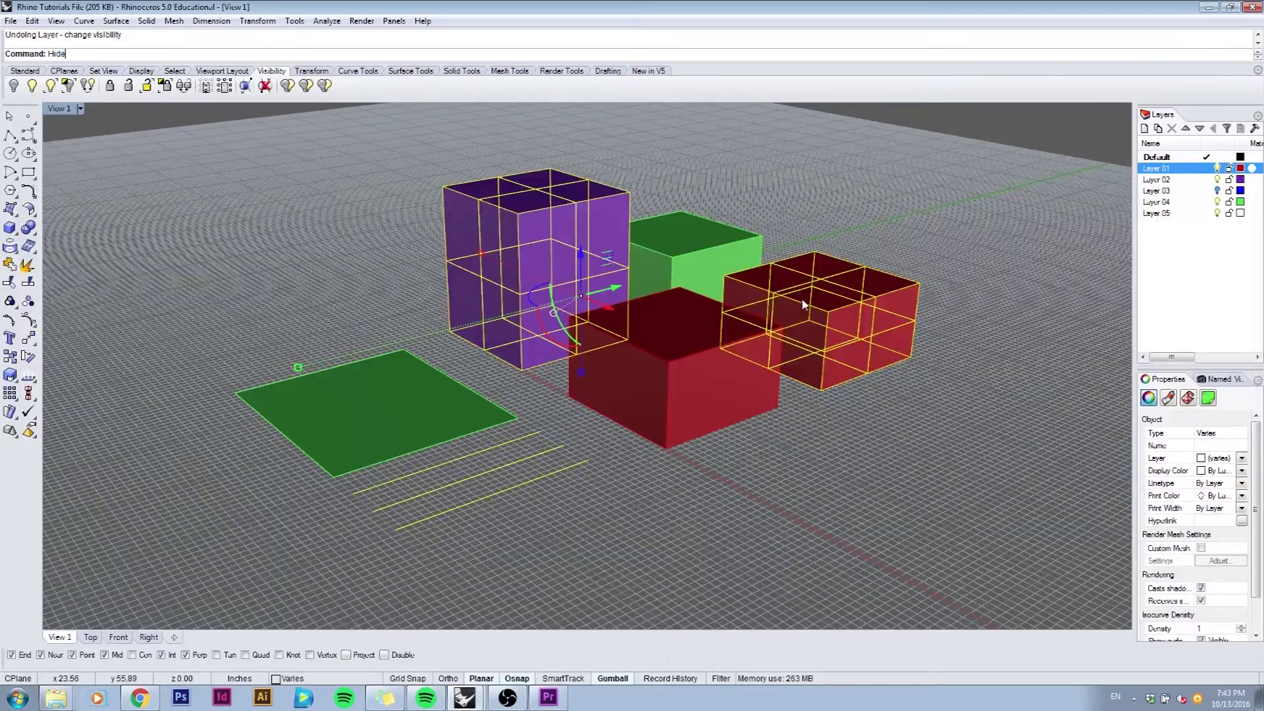
key(Return)
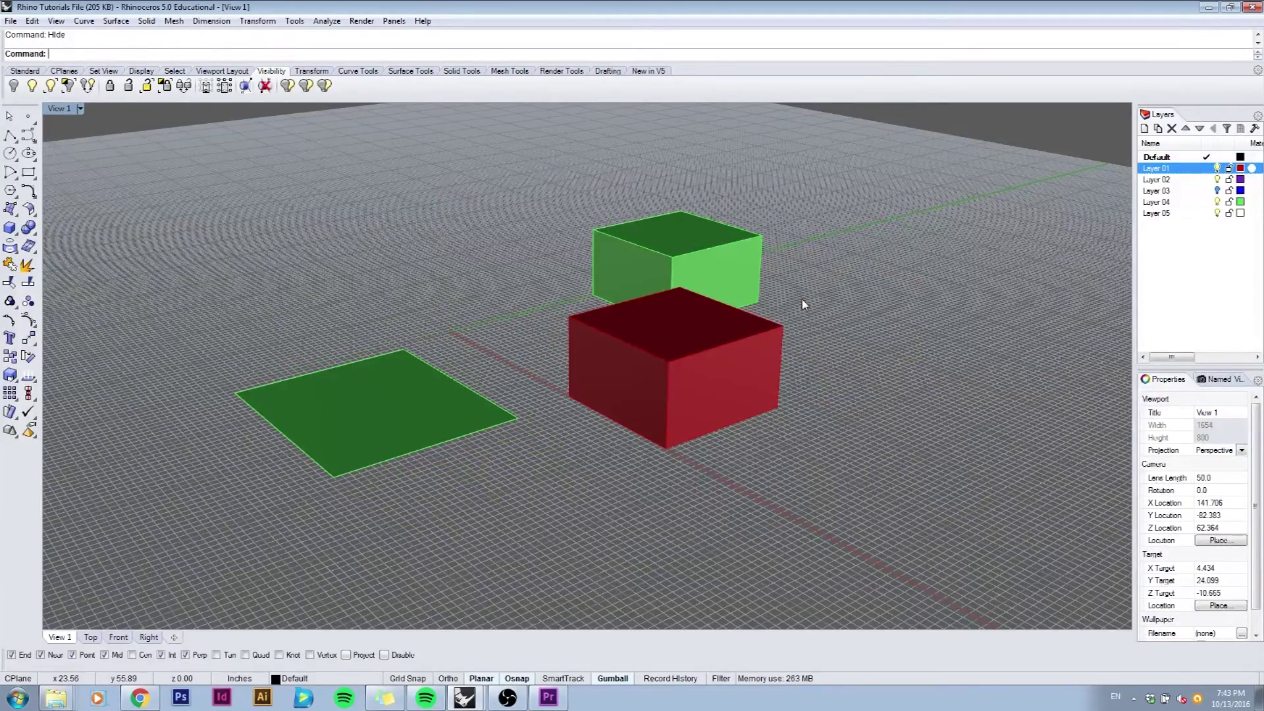
- Raise the remaining red box along the blue Z axis and move it back along the red X axis
right_drag(677, 338, 658, 369)
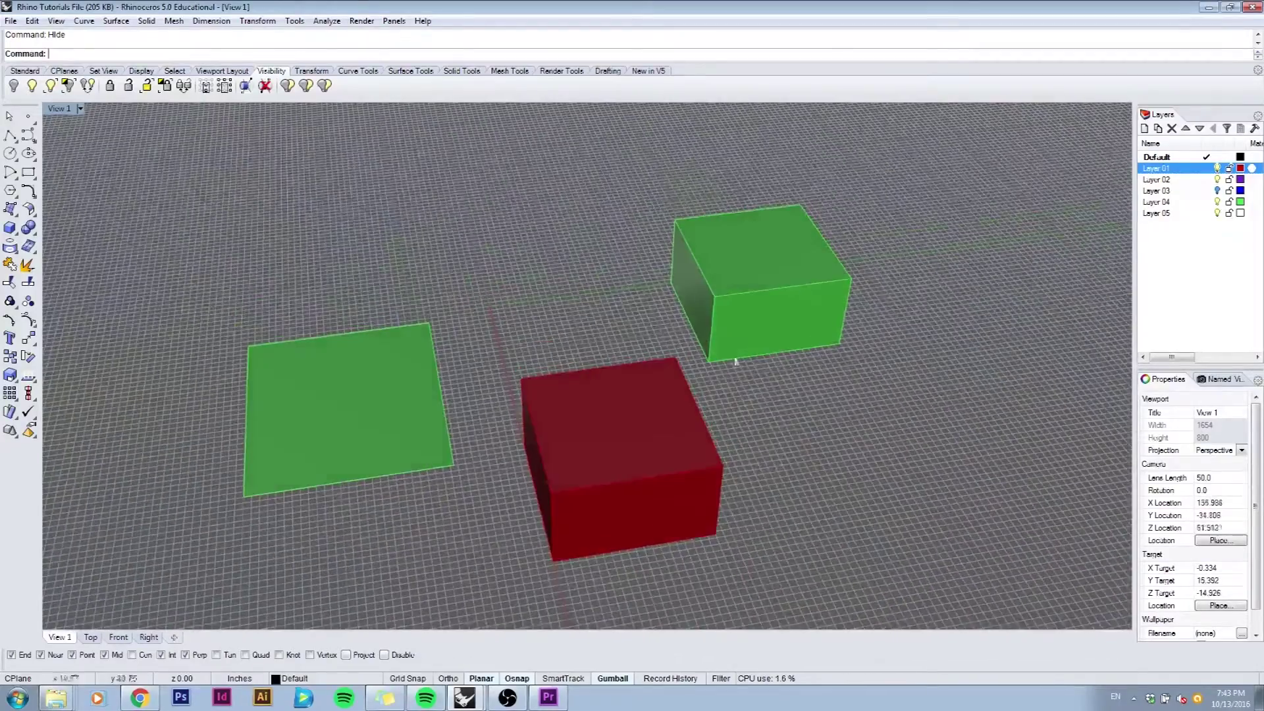
right_drag(536, 358, 642, 289)
click(602, 382)
drag(642, 289, 648, 179)
right_drag(648, 191, 672, 283)
drag(698, 328, 620, 285)
- Show all hidden objects with the Show command and move the raised red box forward along the red X axis
text(Show)
key(Return)
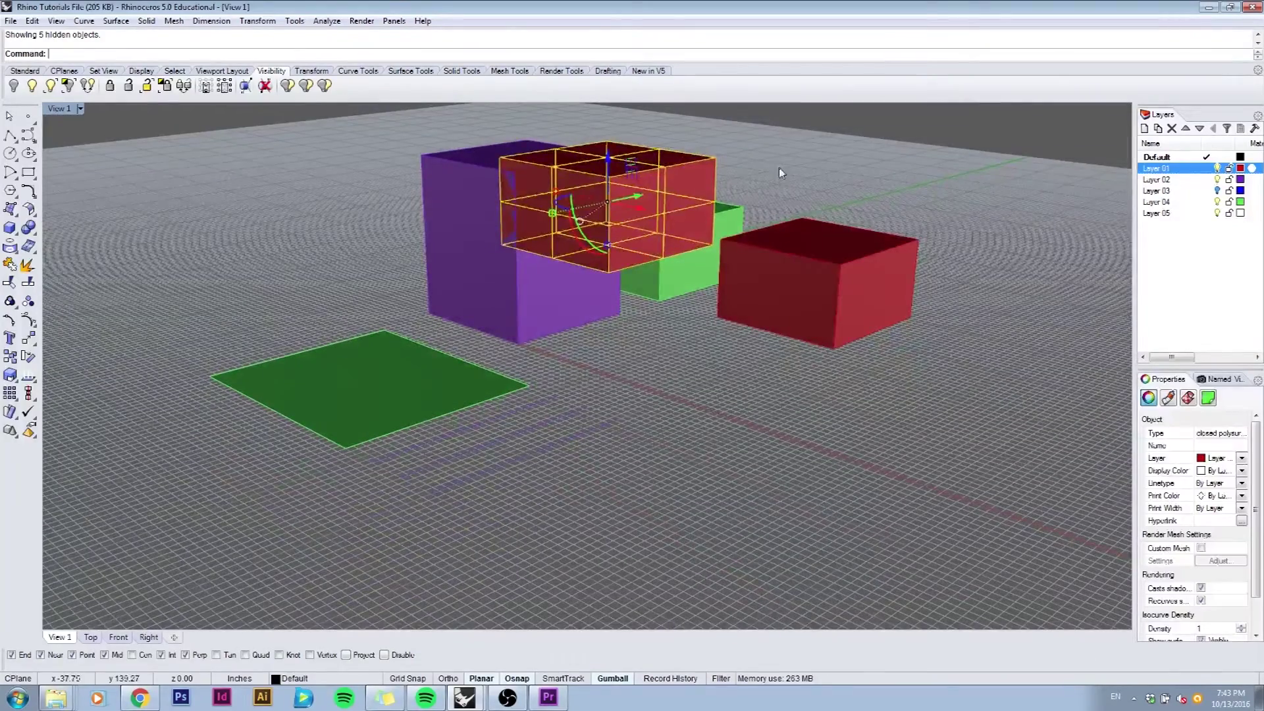
click(651, 306)
drag(579, 218, 648, 230)
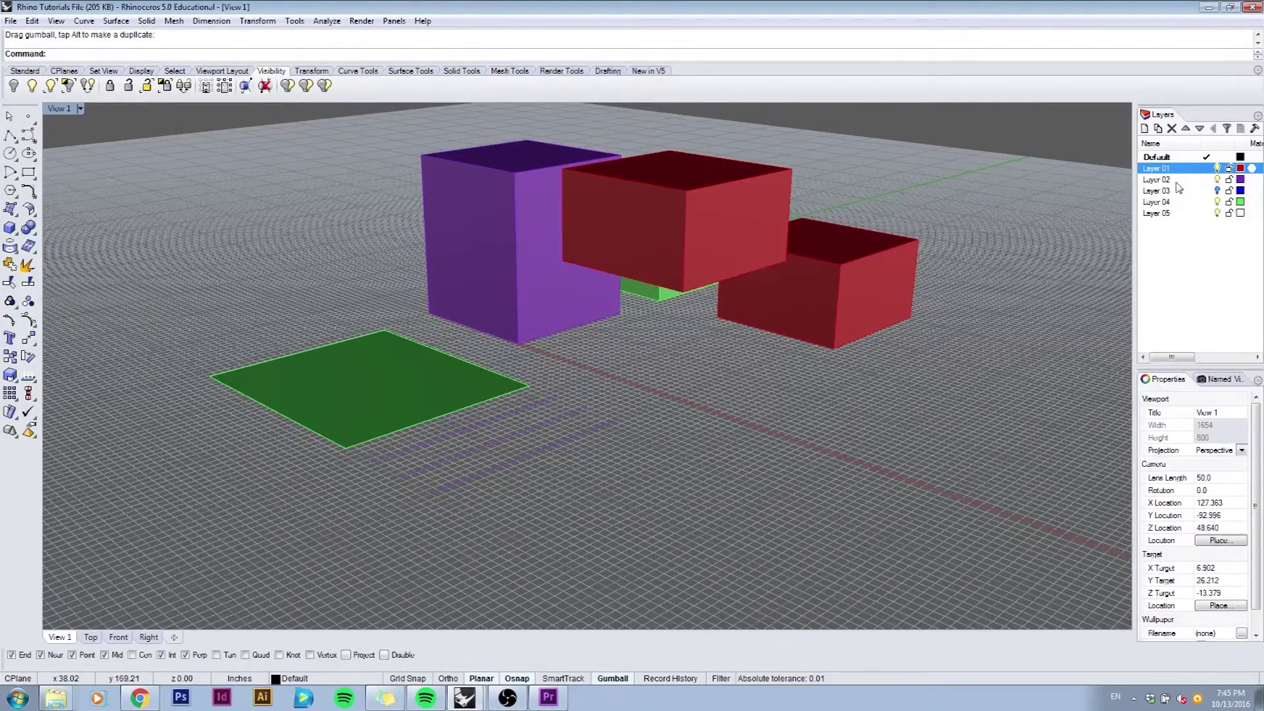
- Make Layer 01 a sublayer of Layer 02 and test the nesting by repeatedly toggling Layer 02's visibility off and on
drag(1169, 173, 1169, 182)
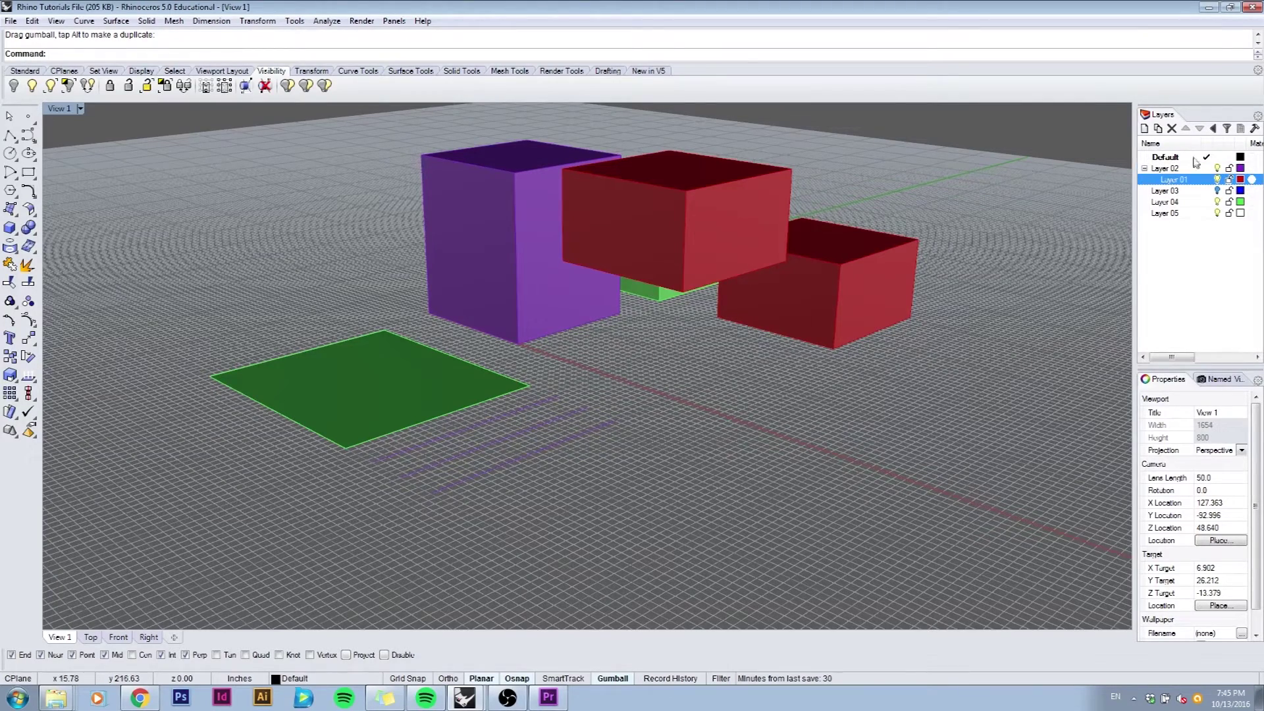
ctrl+click(1216, 169)
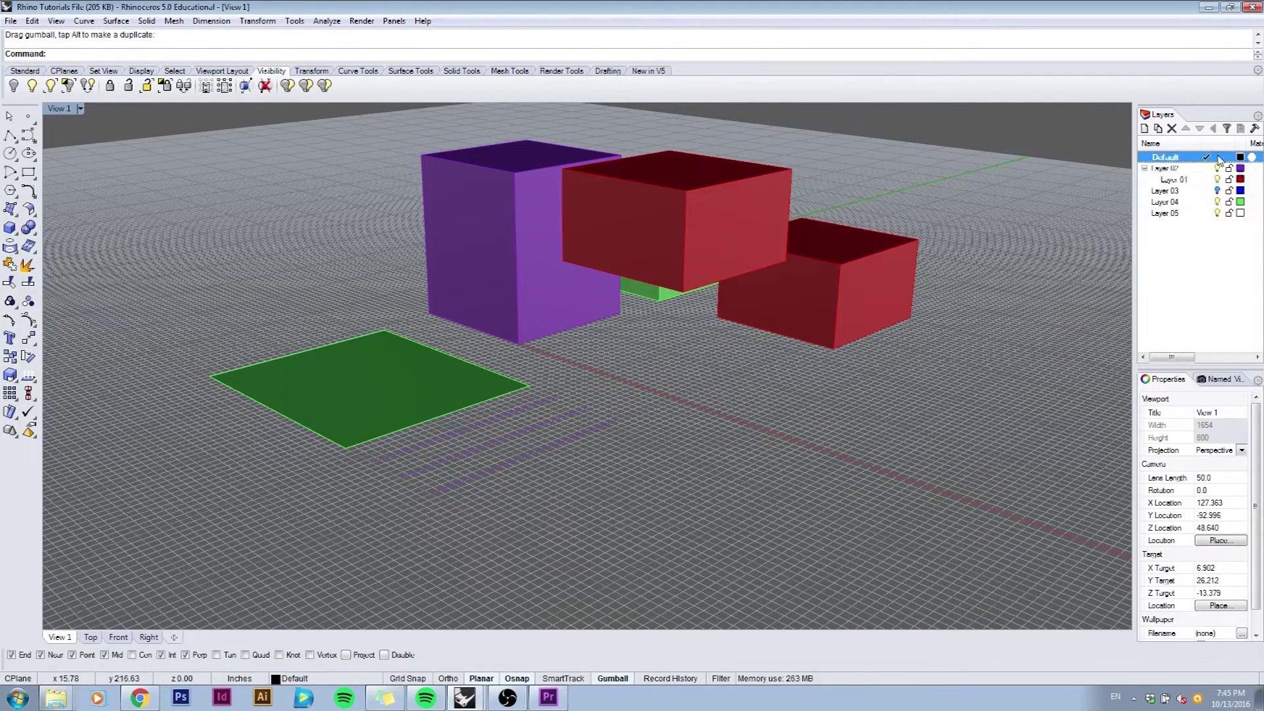
click(1218, 169)
click(1218, 169)
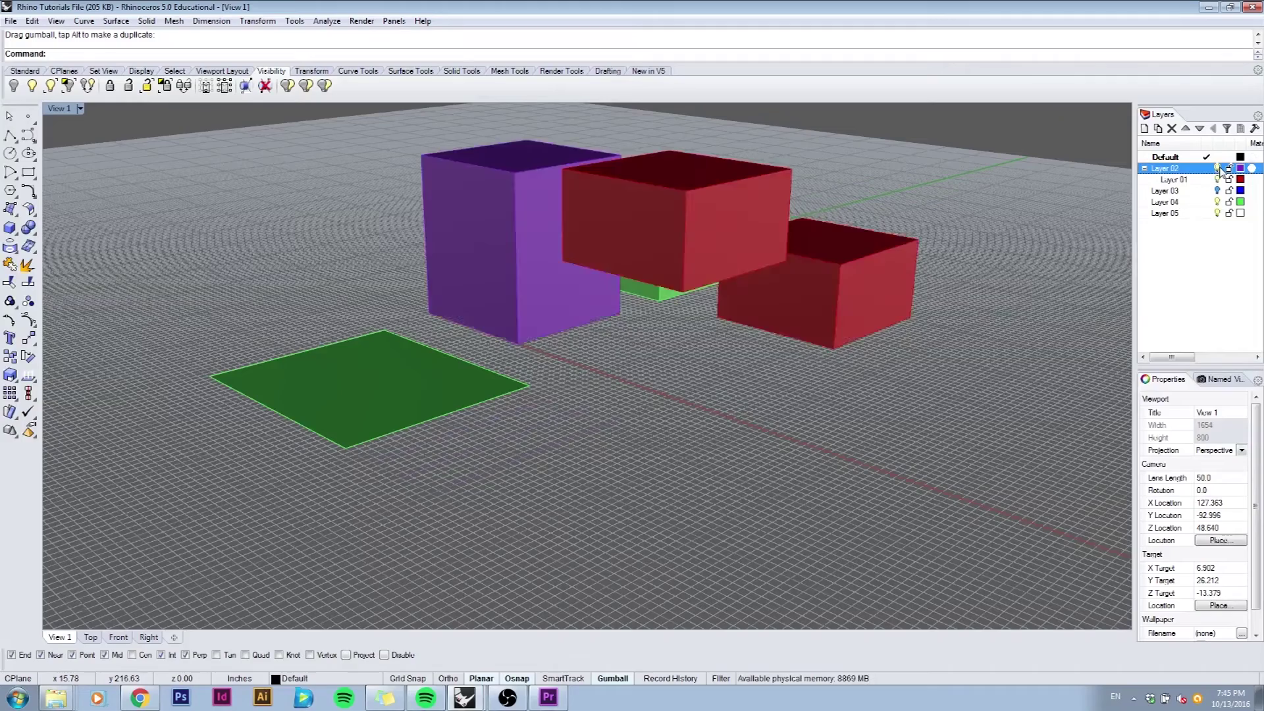
click(1218, 169)
click(1218, 169)
click(1218, 169)
click(1218, 169)
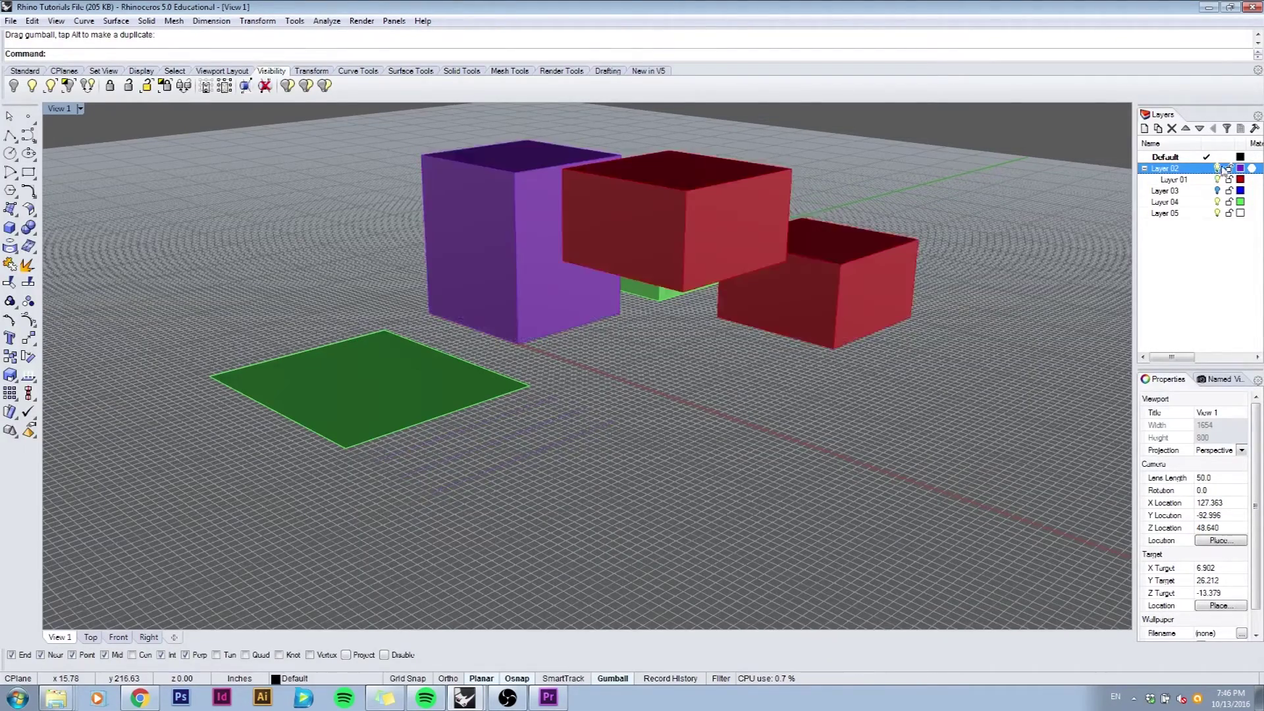